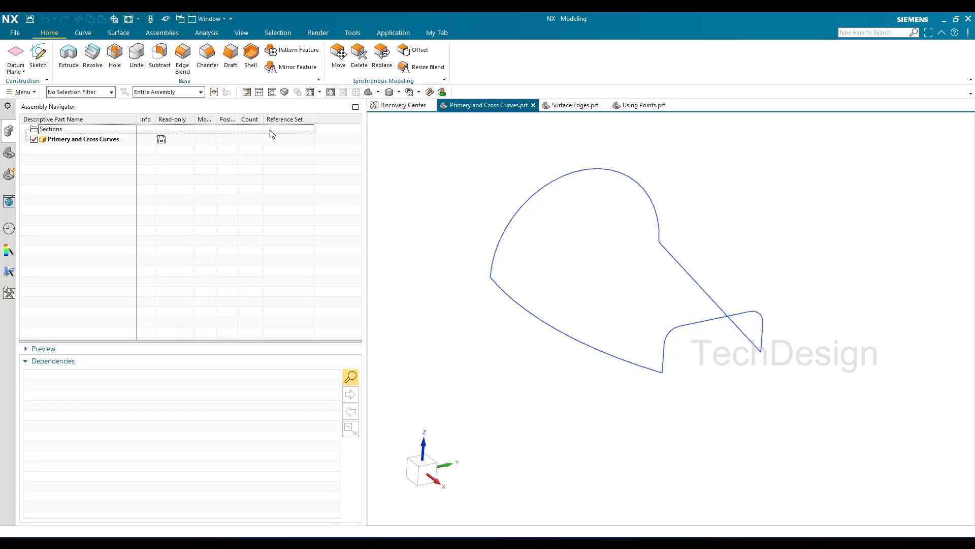
Step: Look up the NX version information (2306), then close it
left_click(15, 34)
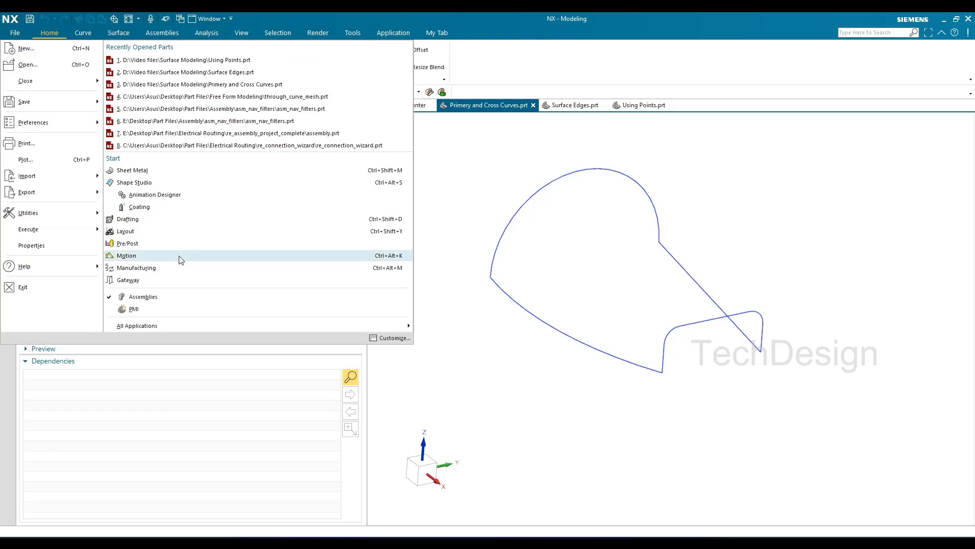
mouse_move(78, 266)
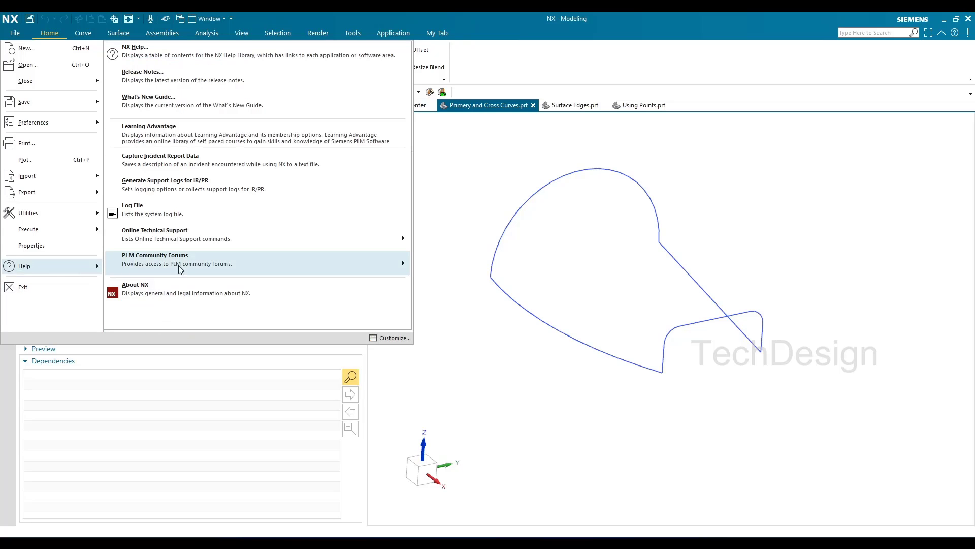
left_click(191, 287)
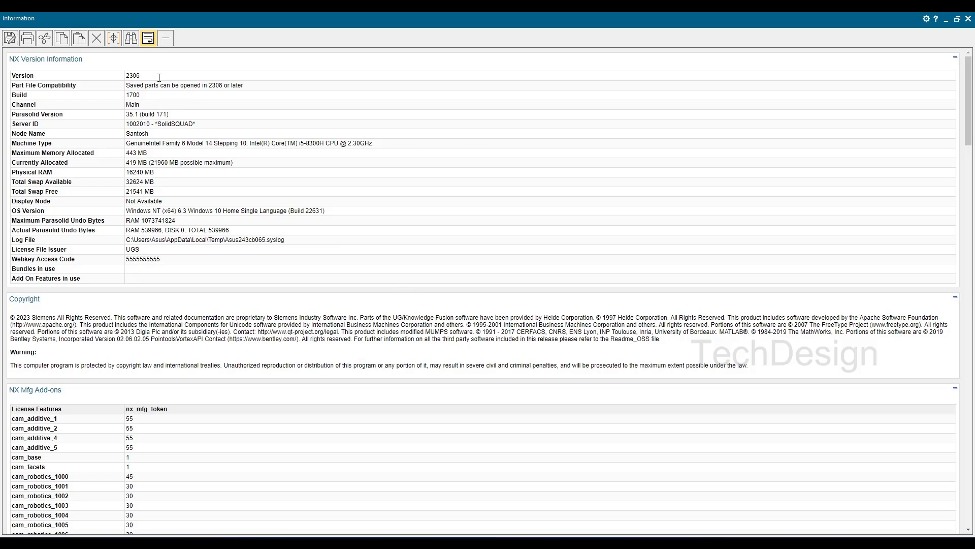
left_click_drag(153, 73, 119, 75)
left_click_drag(141, 76, 125, 76)
left_click(969, 19)
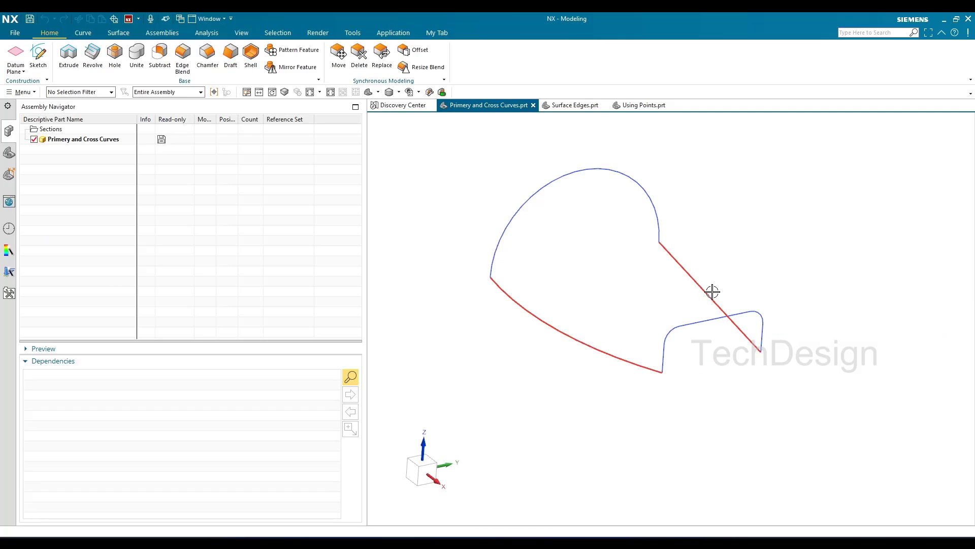
left_click(722, 250)
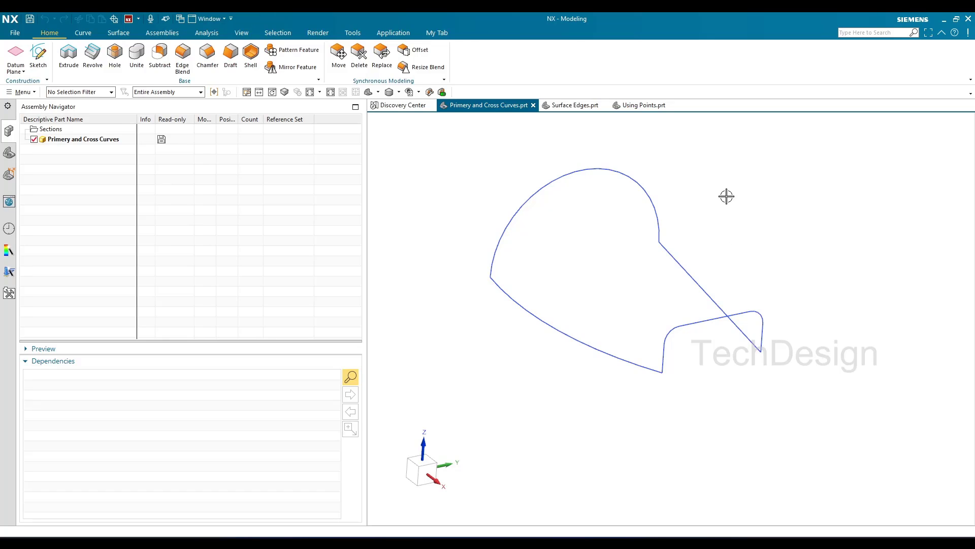
left_click(726, 196)
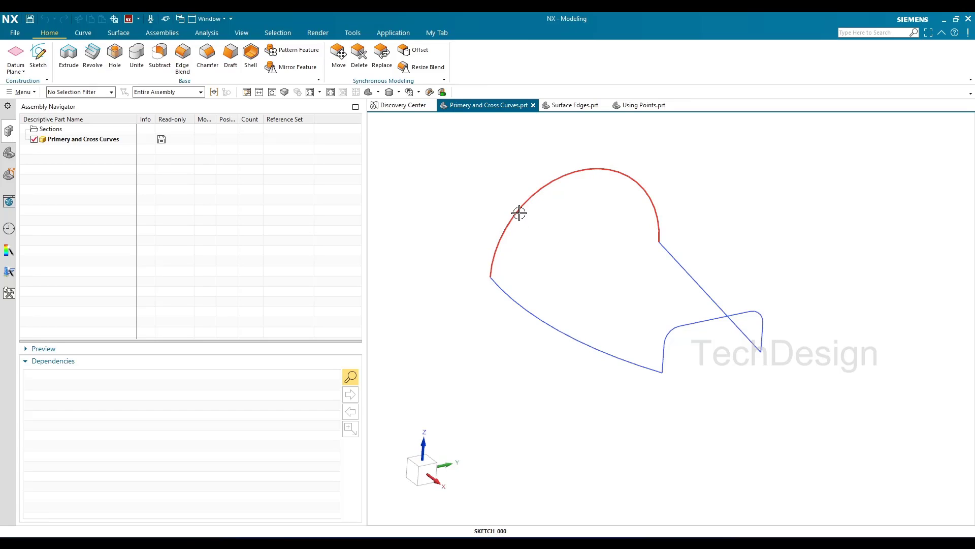
Step: Orbit and zoom around the closed curve profile, then bring up the Surface tools
middle_click_drag(518, 211, 514, 212)
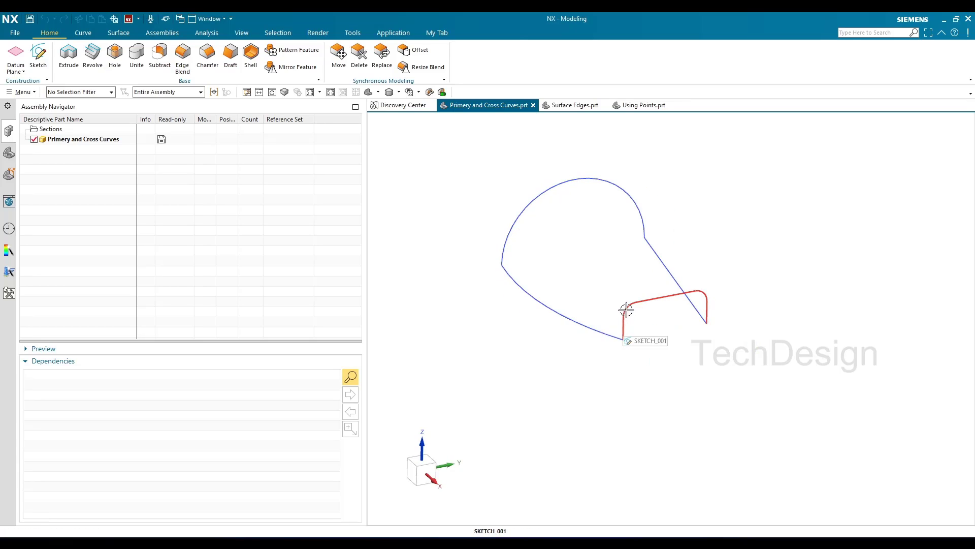
scroll(629, 320, "up", 5)
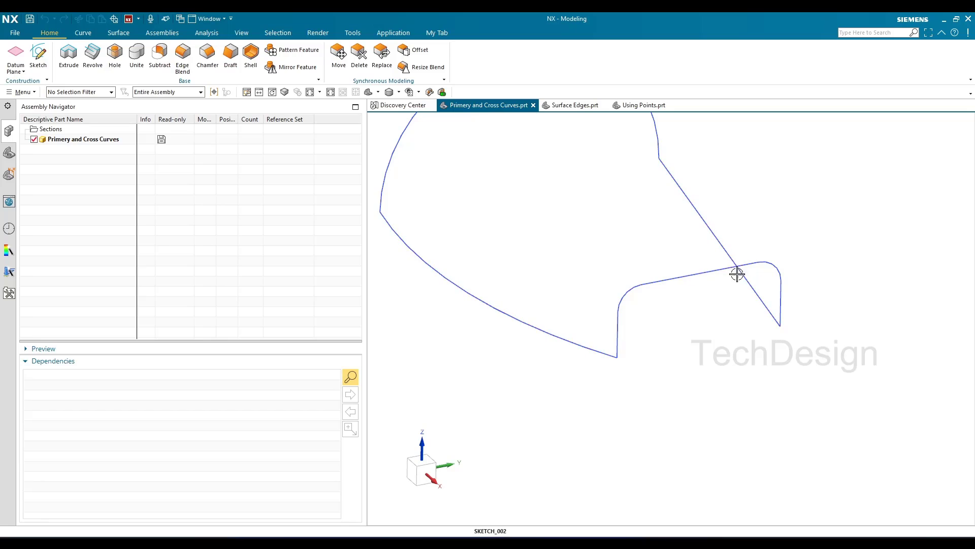
scroll(683, 274, "down", 4)
middle_click_drag(683, 275, 701, 252)
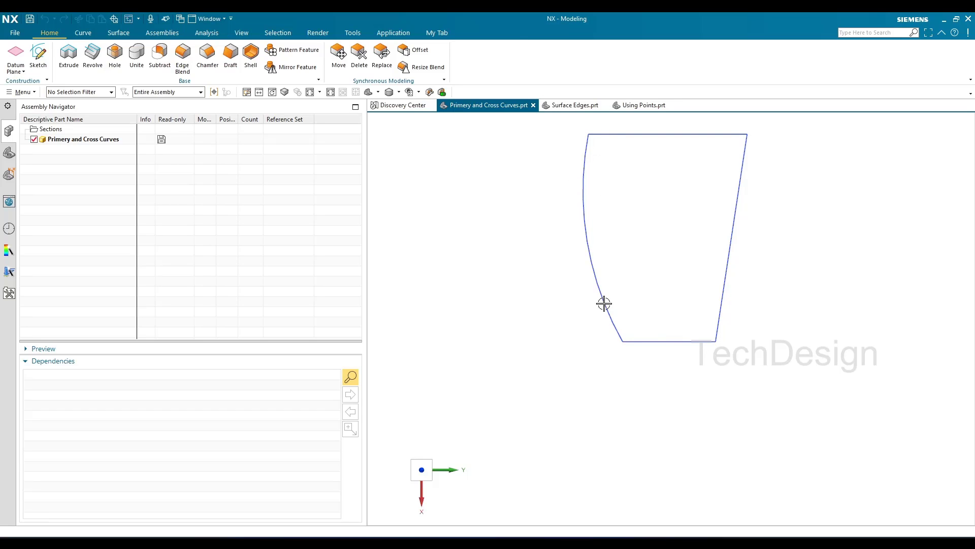
middle_click_drag(605, 346, 614, 294)
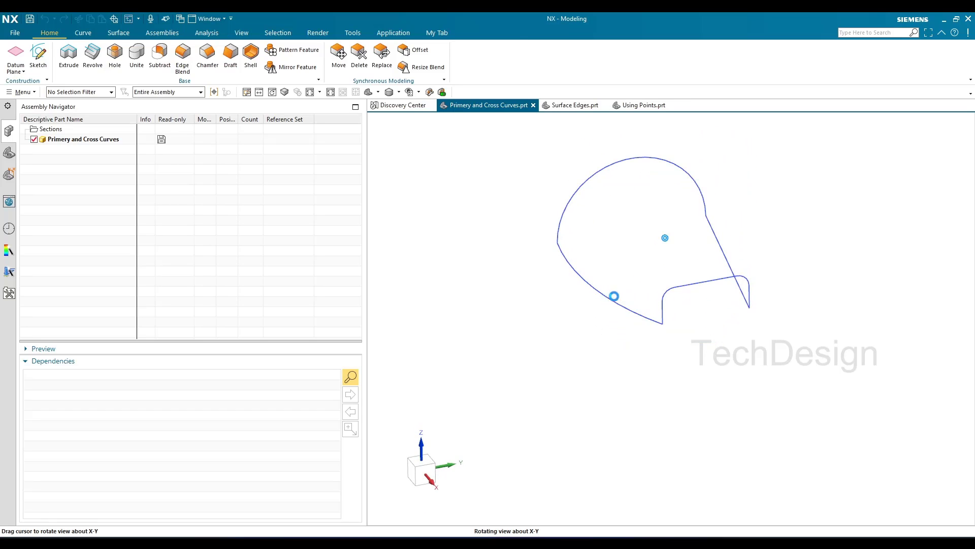
middle_click_drag(640, 196, 541, 275)
scroll(574, 237, "up", 1)
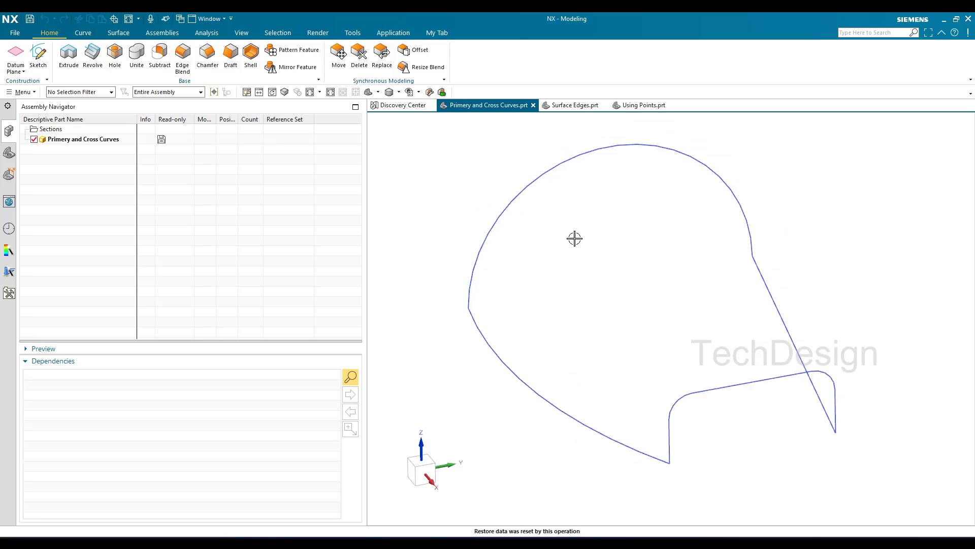
scroll(532, 295, "down", 3)
middle_click_drag(494, 304, 497, 310)
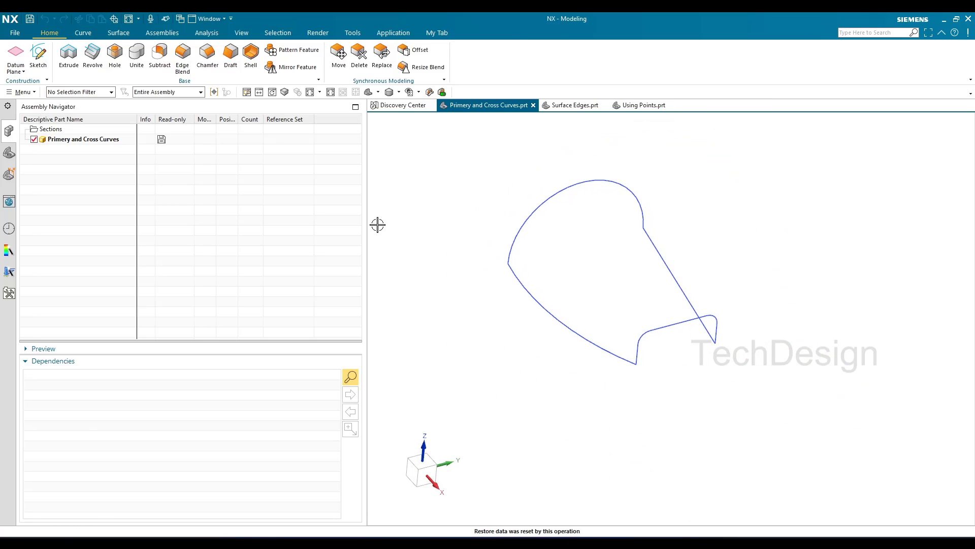
left_click(118, 32)
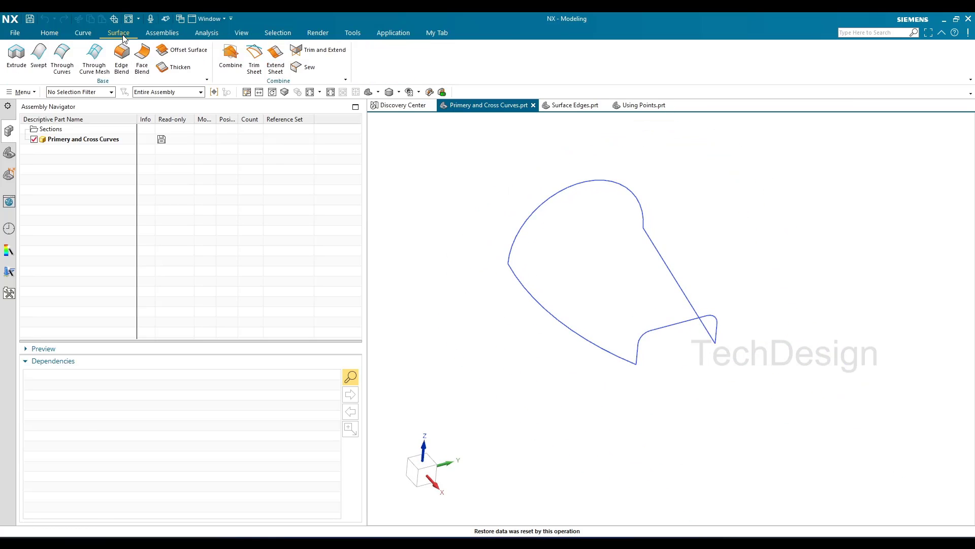
left_click(101, 67)
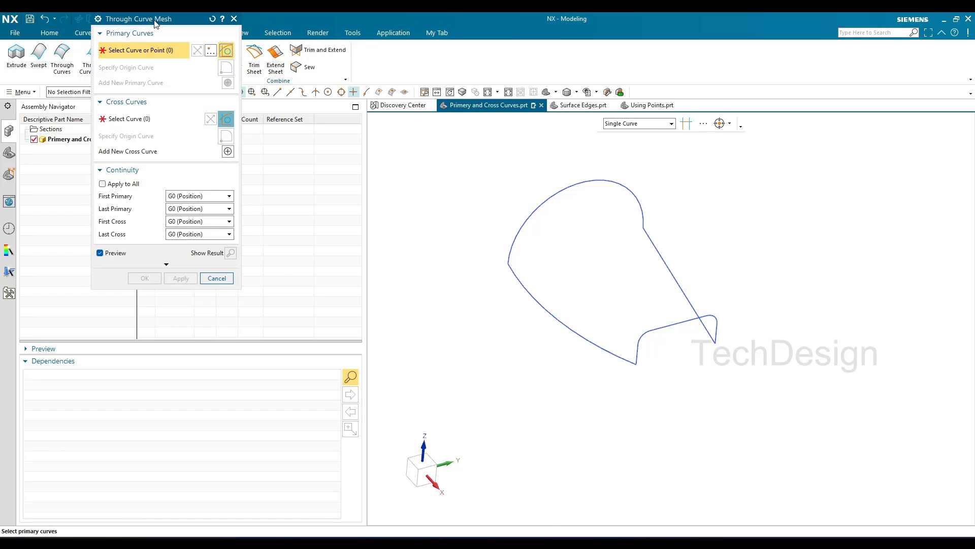
left_click_drag(155, 19, 211, 76)
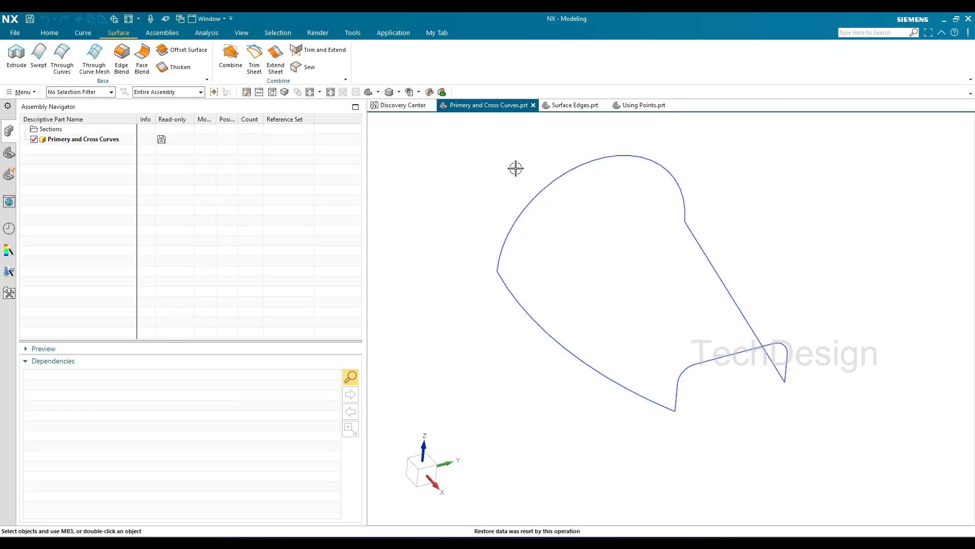
Step: Zoom around the sketch curves and launch a Through Curve Mesh surface
scroll(485, 278, "down", 5)
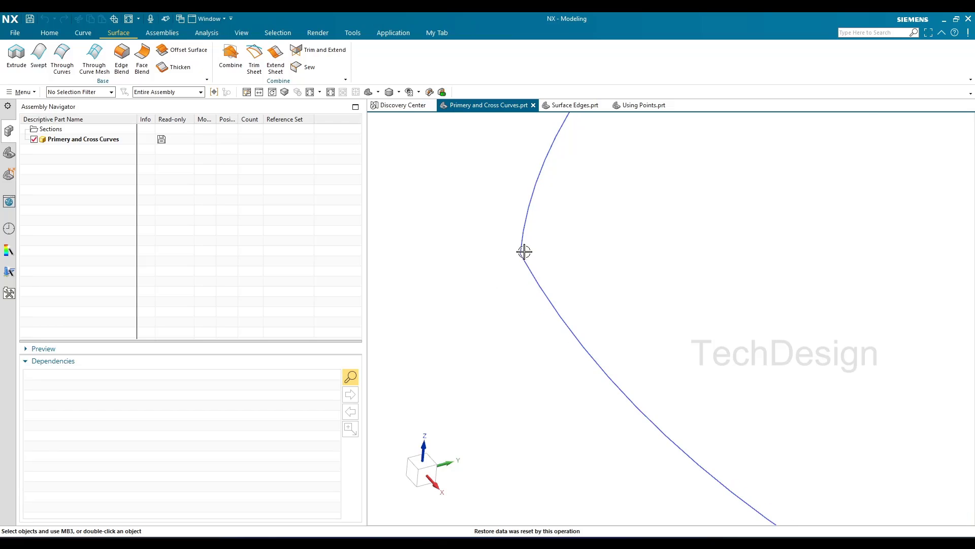
scroll(508, 251, "up", 5)
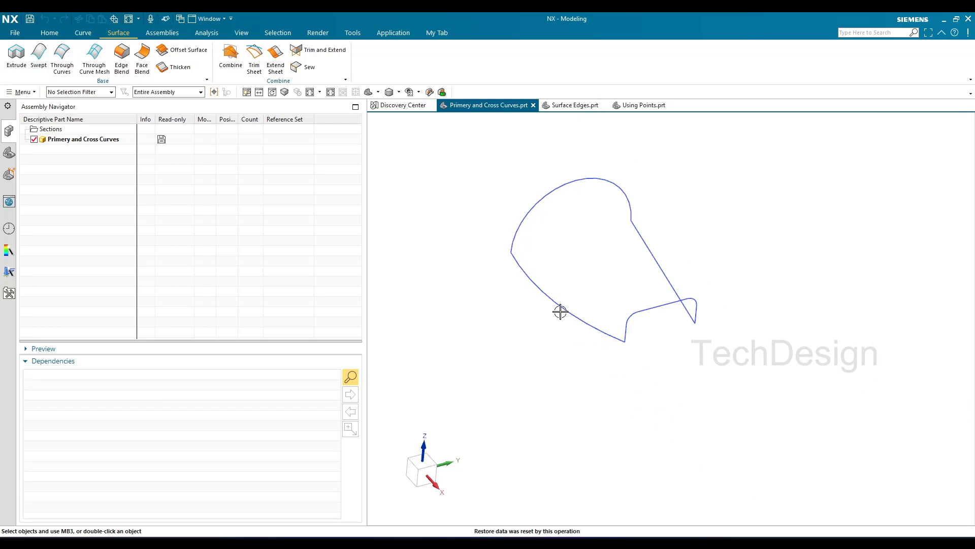
scroll(638, 350, "down", 4)
scroll(660, 282, "up", 2)
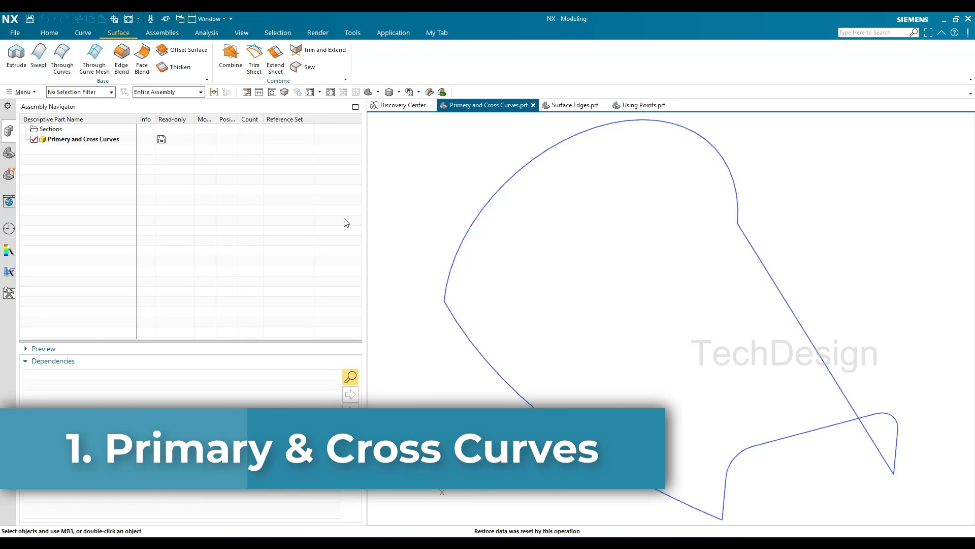
left_click(95, 58)
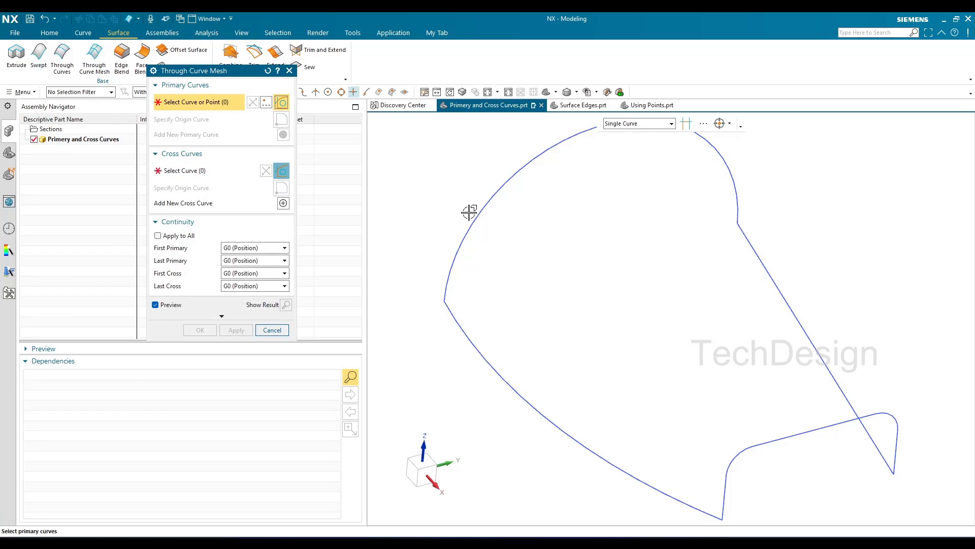
Step: Set the upper arc as the first primary curve
left_click_drag(243, 75, 269, 110)
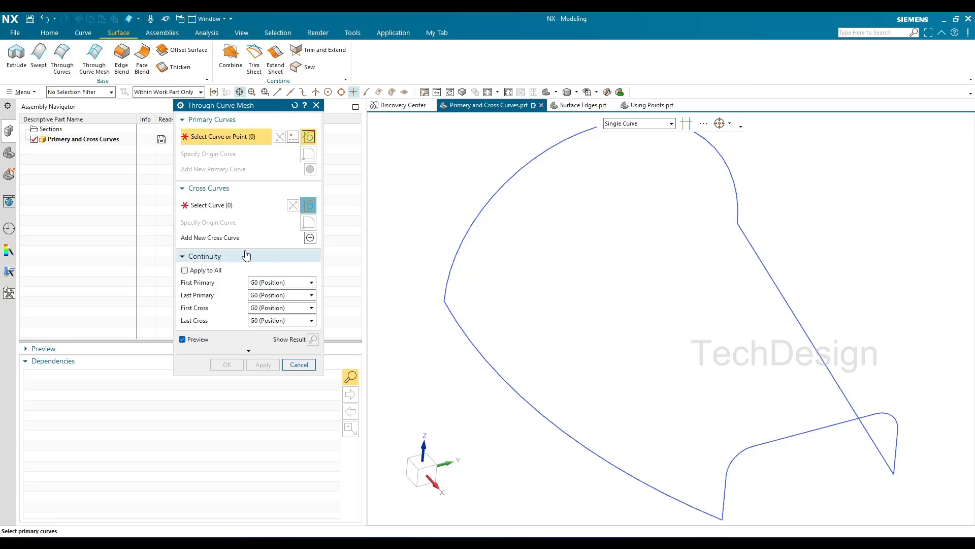
scroll(514, 245, "up", 3)
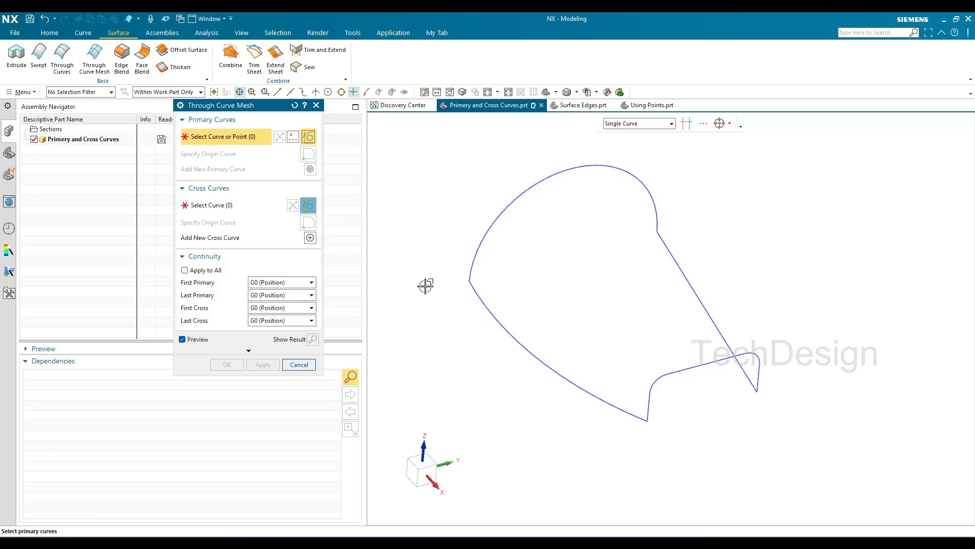
left_click(475, 263)
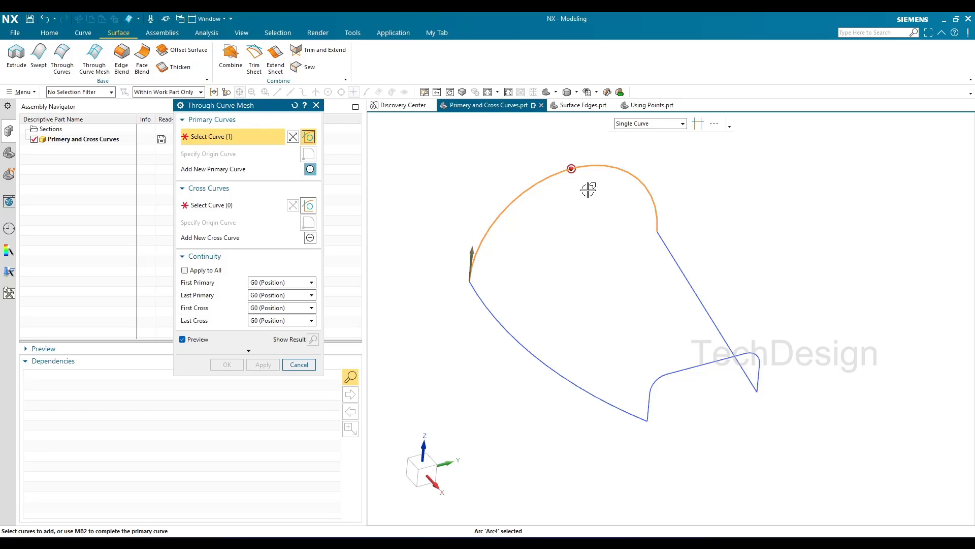
scroll(587, 187, "down", 2)
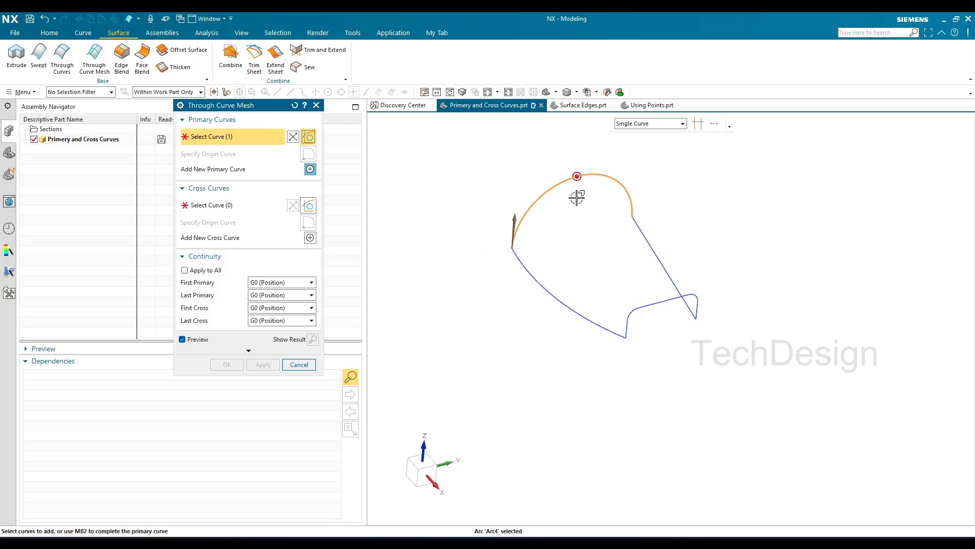
middle_click(492, 201)
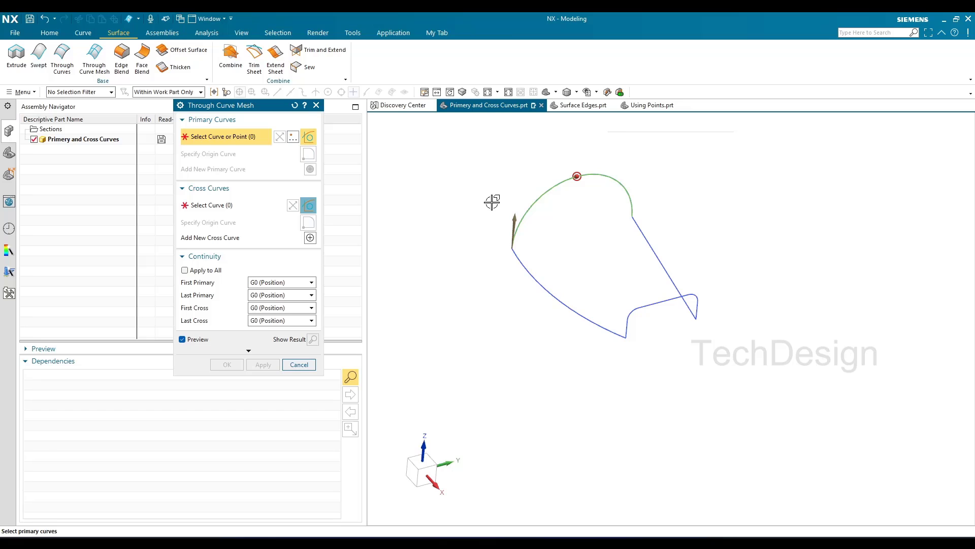
Step: Build the second primary from the corner line, corner arc, sloping line, rounded corner and right short line
left_click(629, 329)
scroll(628, 327, "up", 4)
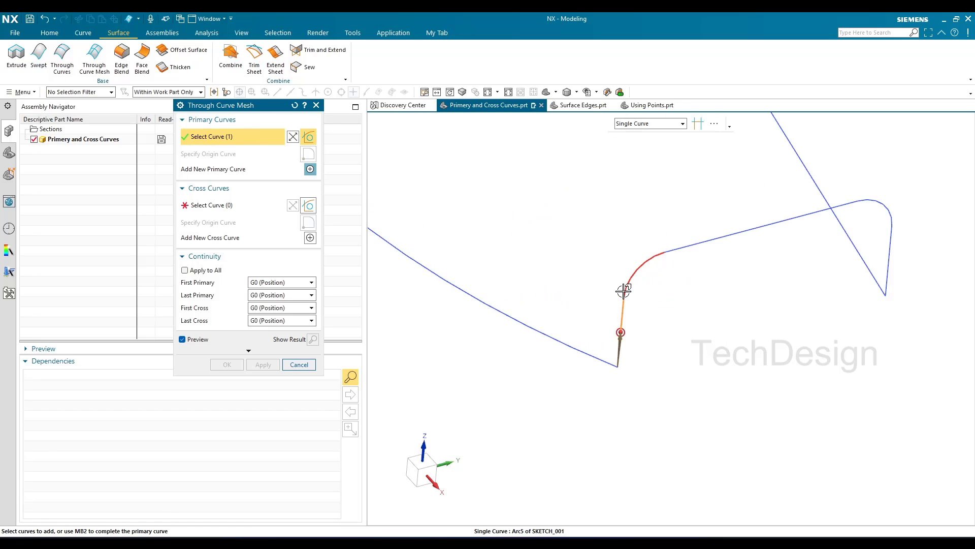
left_click(623, 290)
left_click(717, 234)
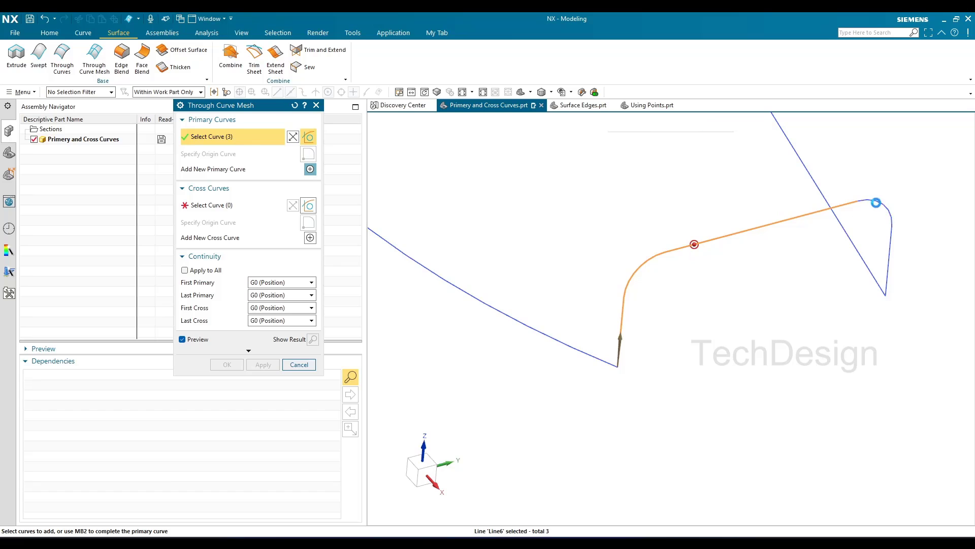
left_click(876, 203)
left_click(888, 252)
scroll(824, 323, "down", 2)
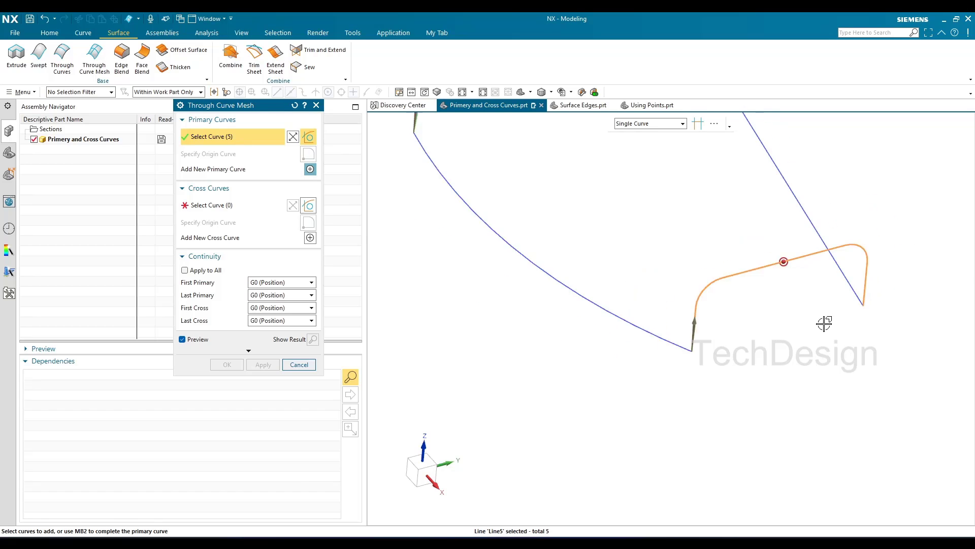
scroll(824, 323, "down", 1)
Step: Keep single-curve selection and finish the primaries to start cross curves
left_click(645, 124)
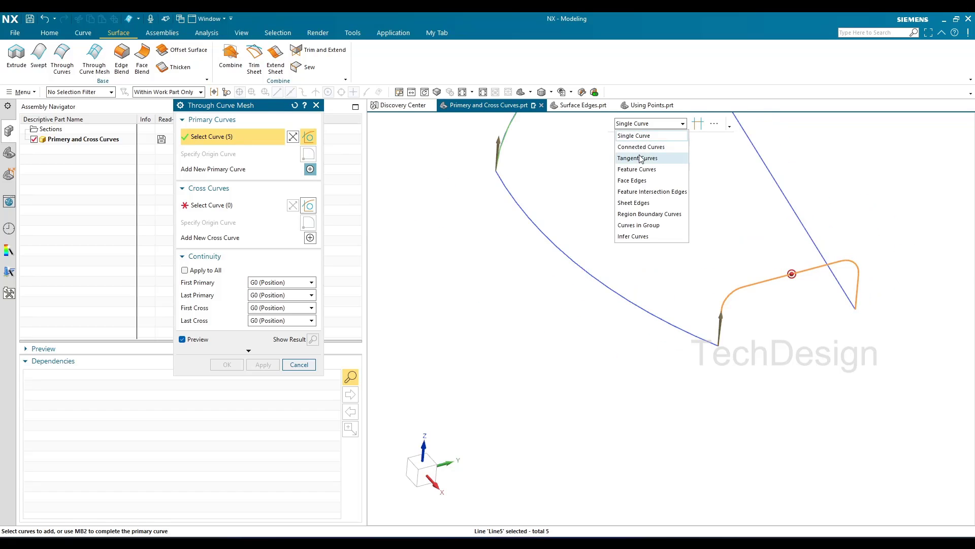
left_click(671, 90)
scroll(502, 223, "down", 2)
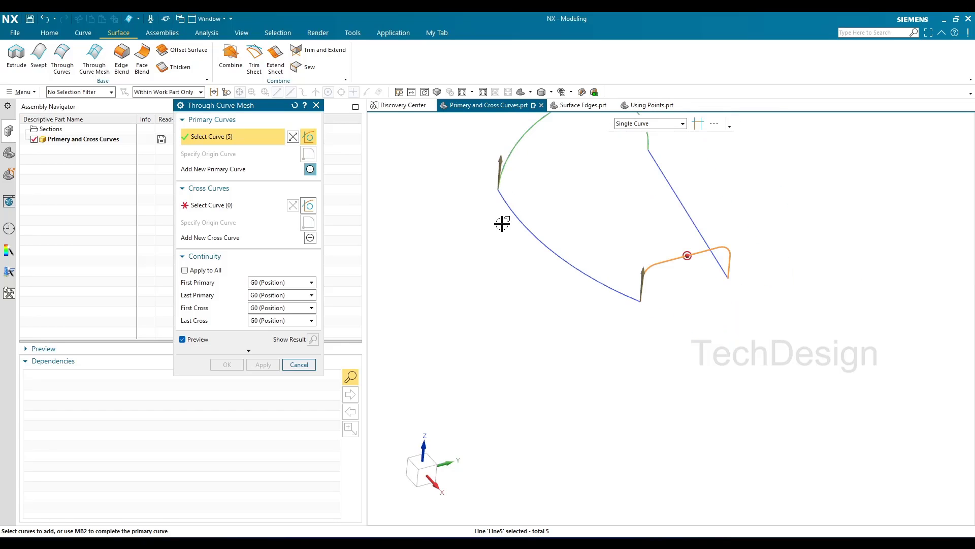
scroll(615, 335, "down", 1)
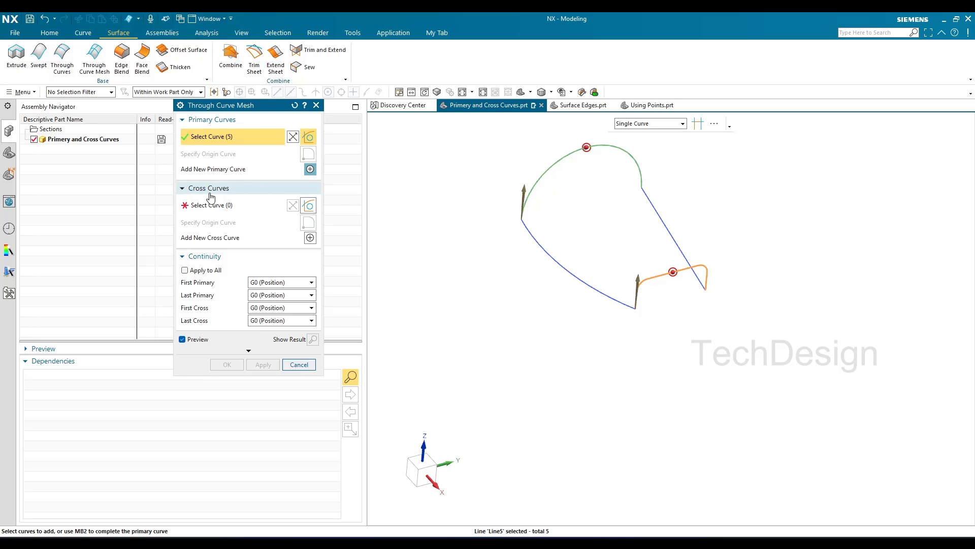
middle_click(431, 216)
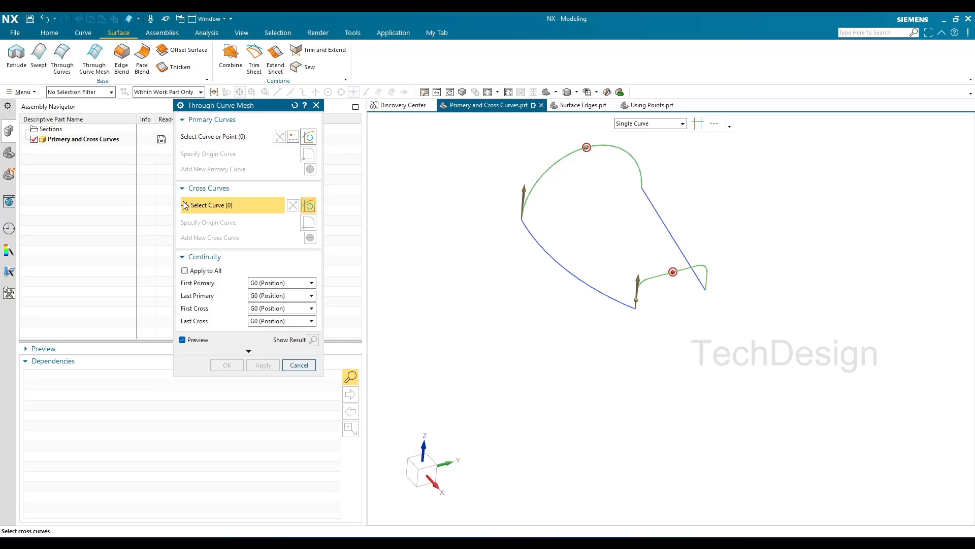
Step: Set the lower-left arc and the right-hand line as cross curves
left_click(621, 308)
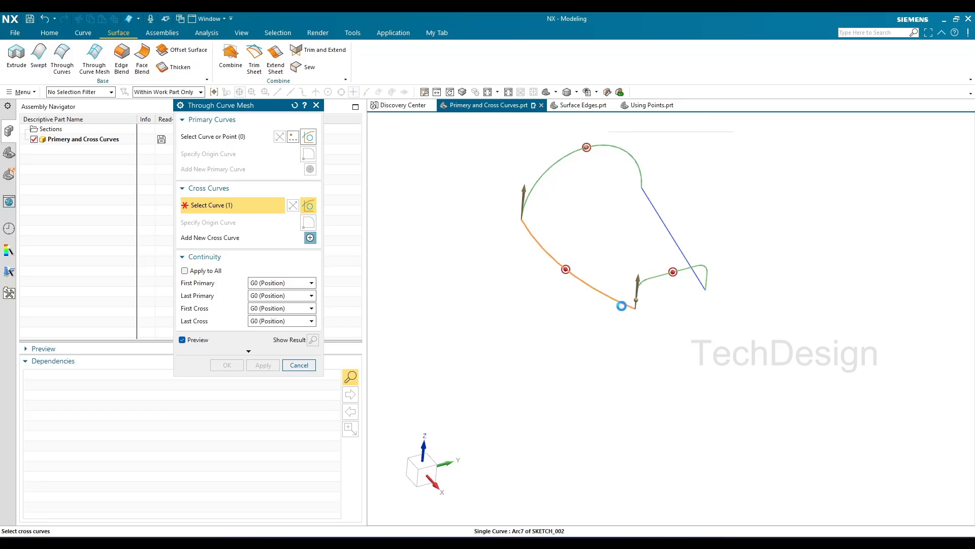
middle_click(596, 338)
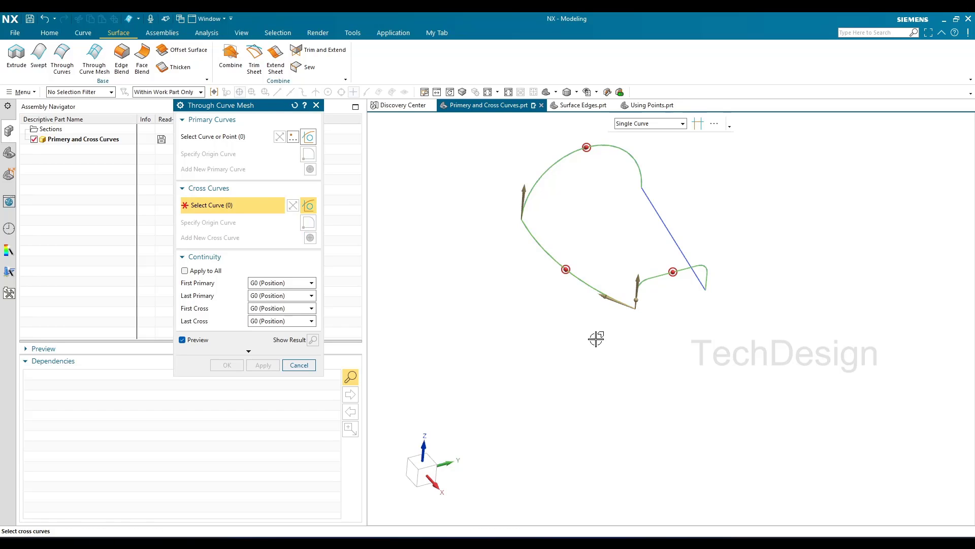
left_click(694, 282)
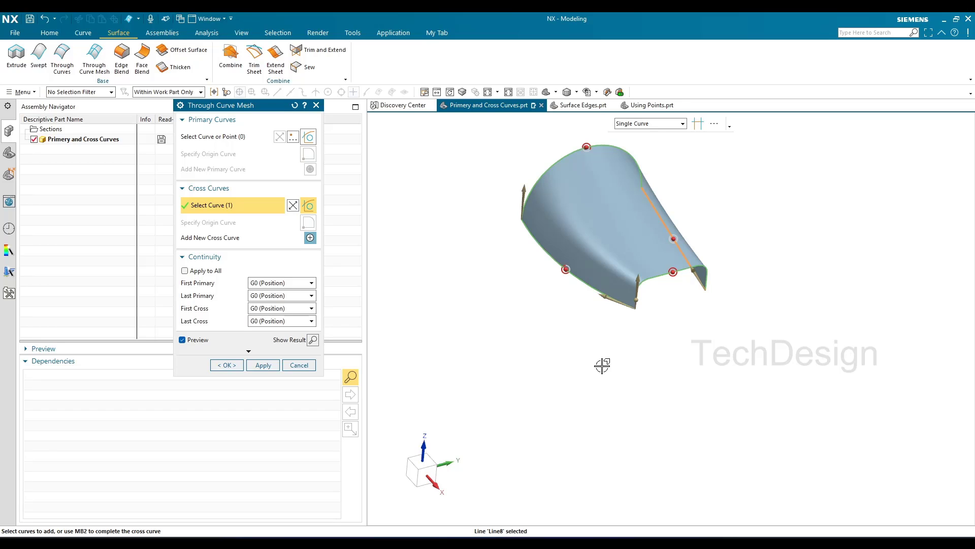
scroll(536, 223, "up", 3)
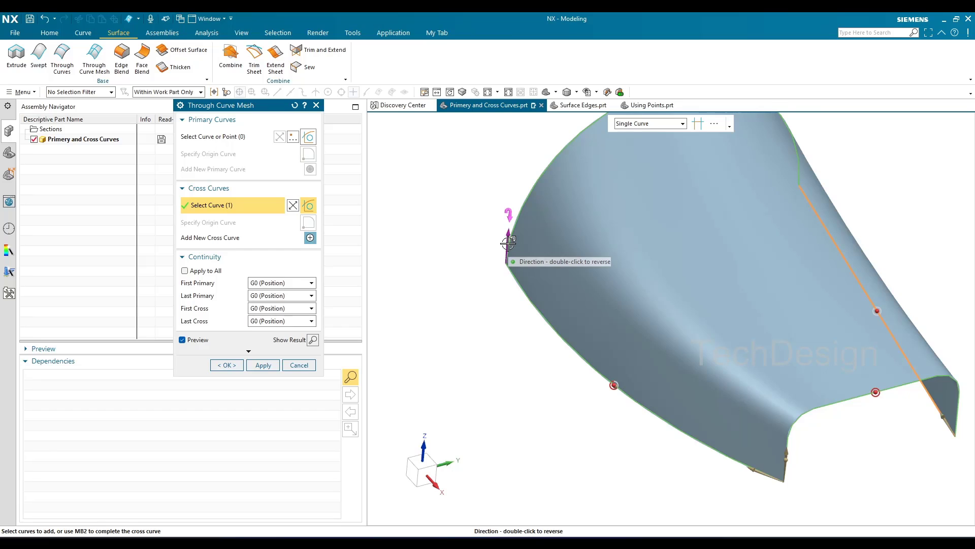
scroll(510, 239, "down", 3)
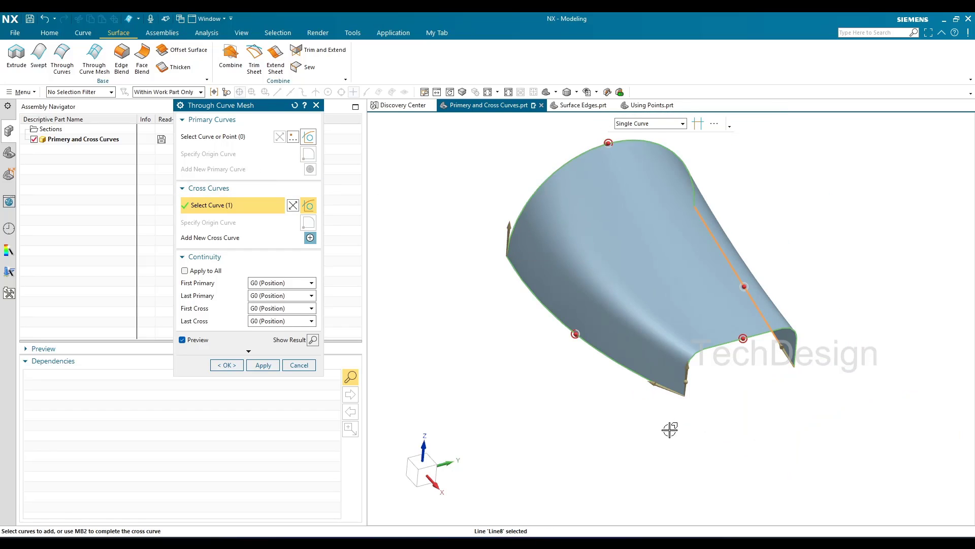
scroll(707, 380, "up", 3)
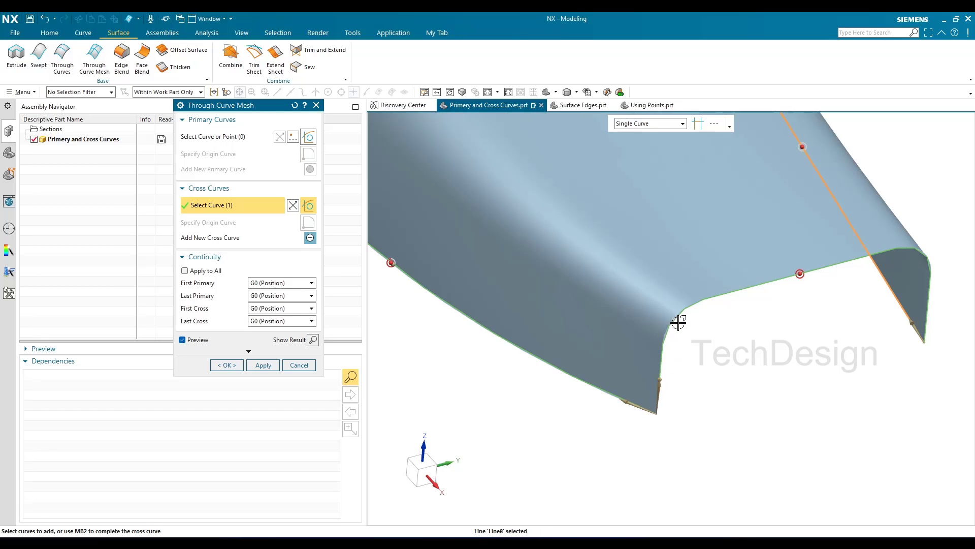
scroll(685, 352, "down", 2)
scroll(685, 352, "down", 2)
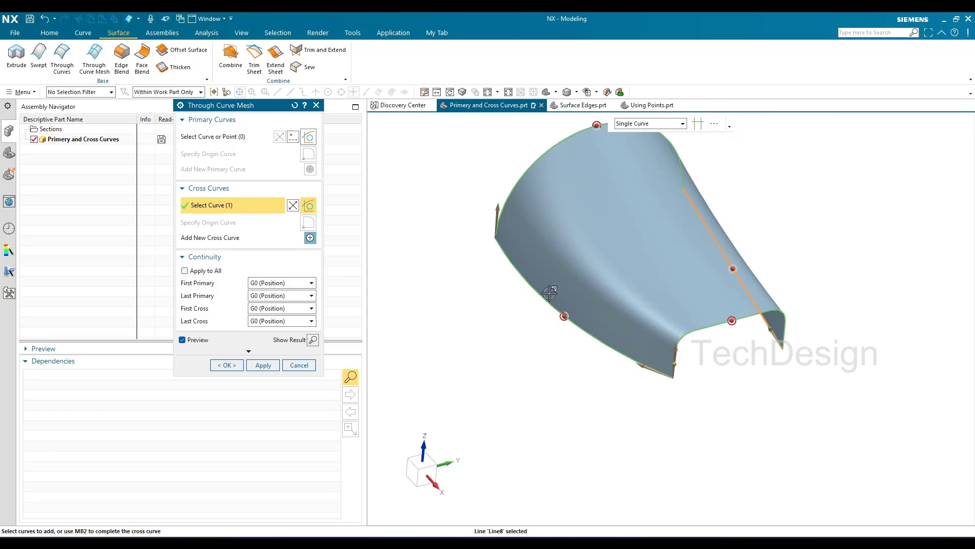
middle_click(514, 328)
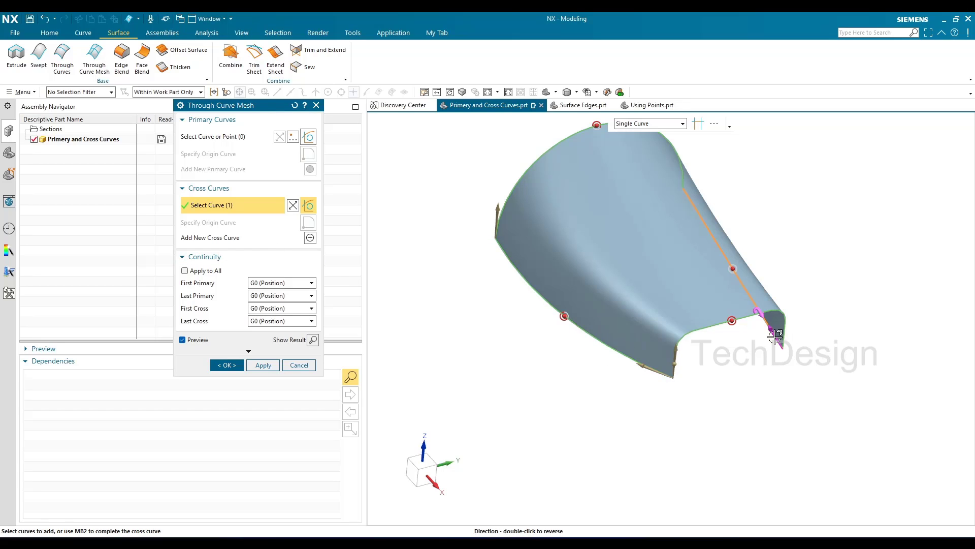
Step: Check the finished mesh surface and switch to the Surface Edges part
scroll(809, 244, "up", 2)
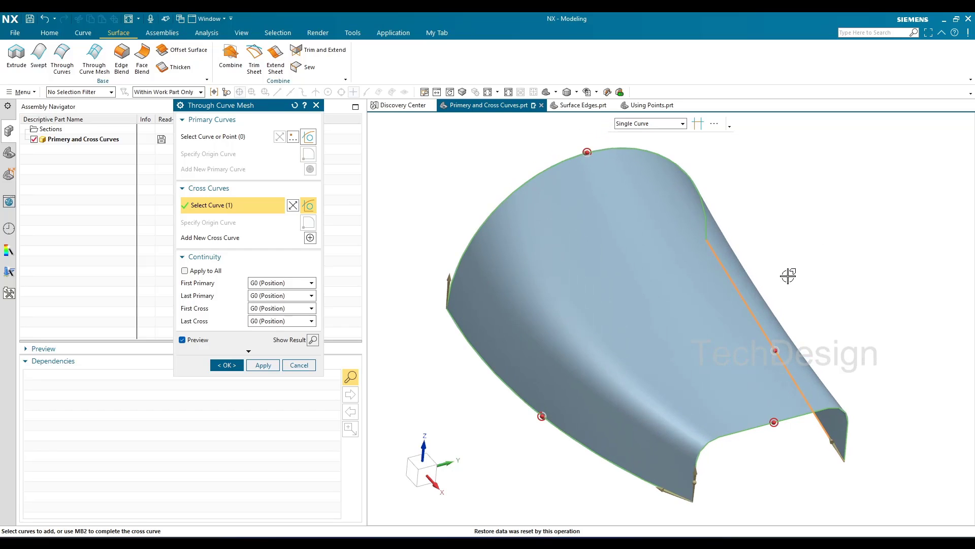
scroll(789, 276, "down", 3)
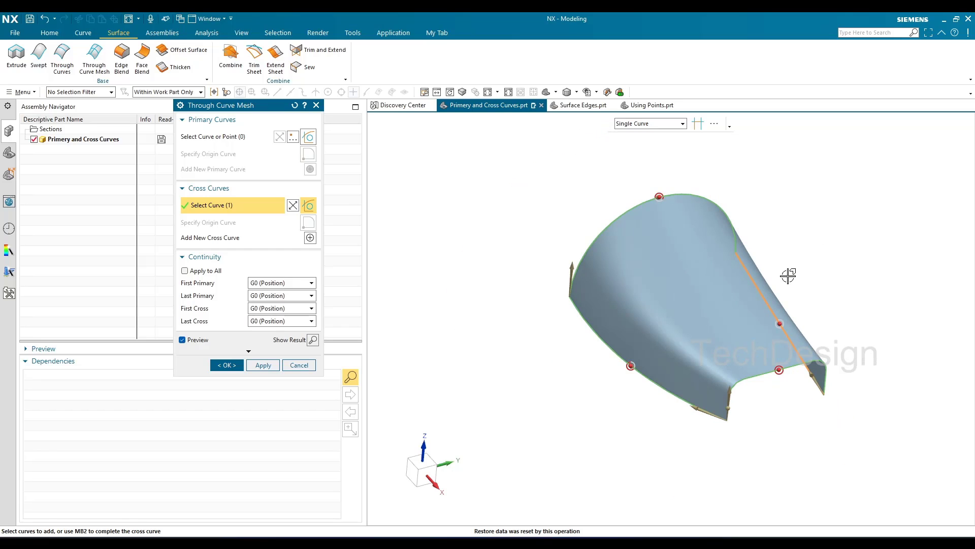
scroll(660, 292, "up", 2)
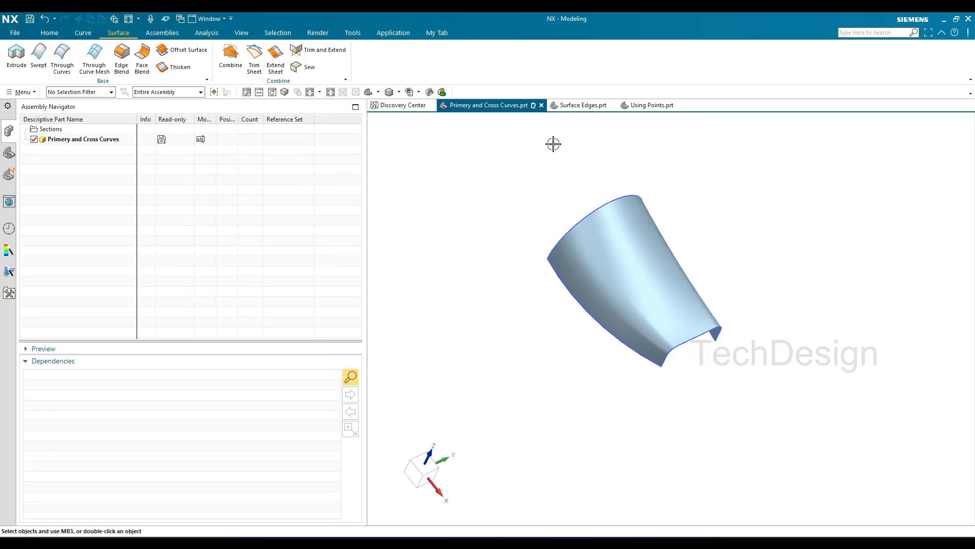
left_click(579, 105)
key("ctrl+f")
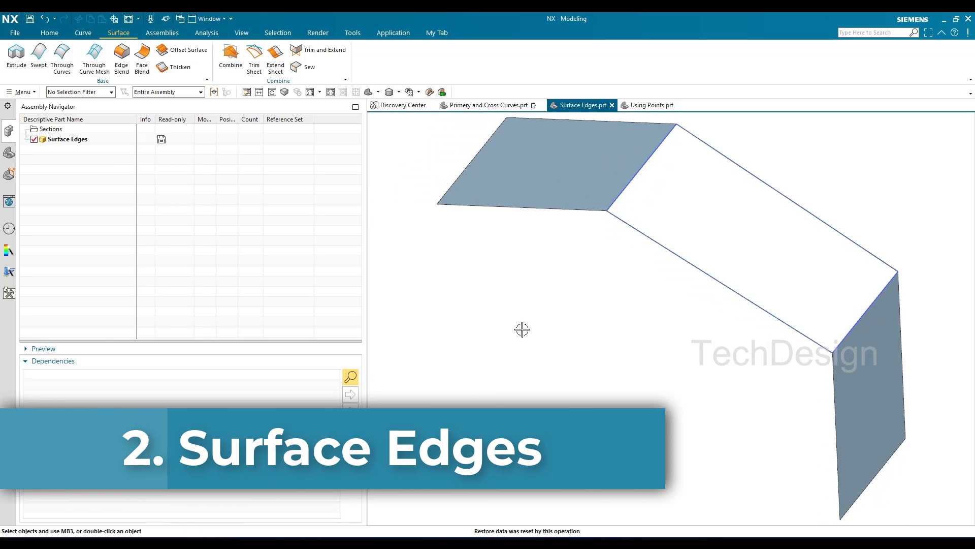
scroll(642, 335, "down", 3)
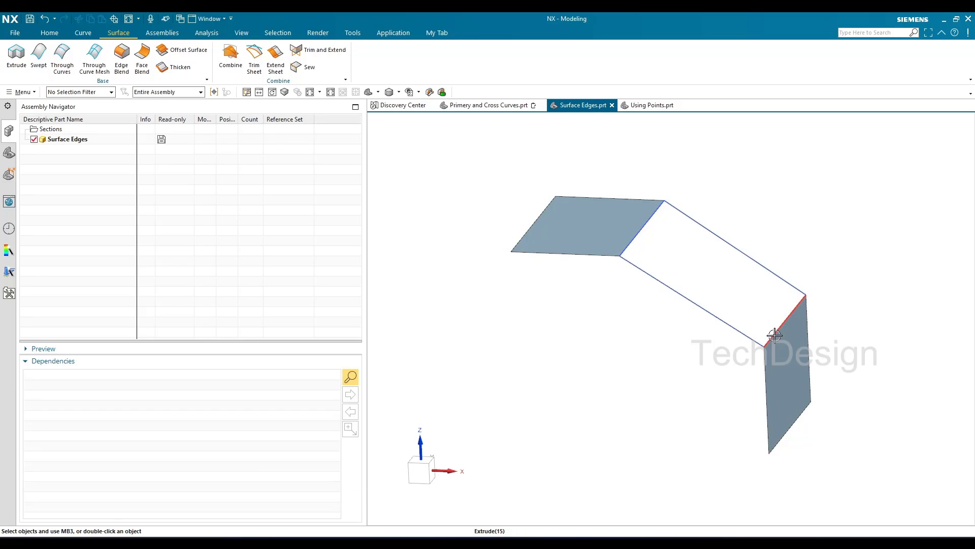
scroll(793, 335, "up", 5)
left_click(772, 299)
scroll(772, 300, "down", 3)
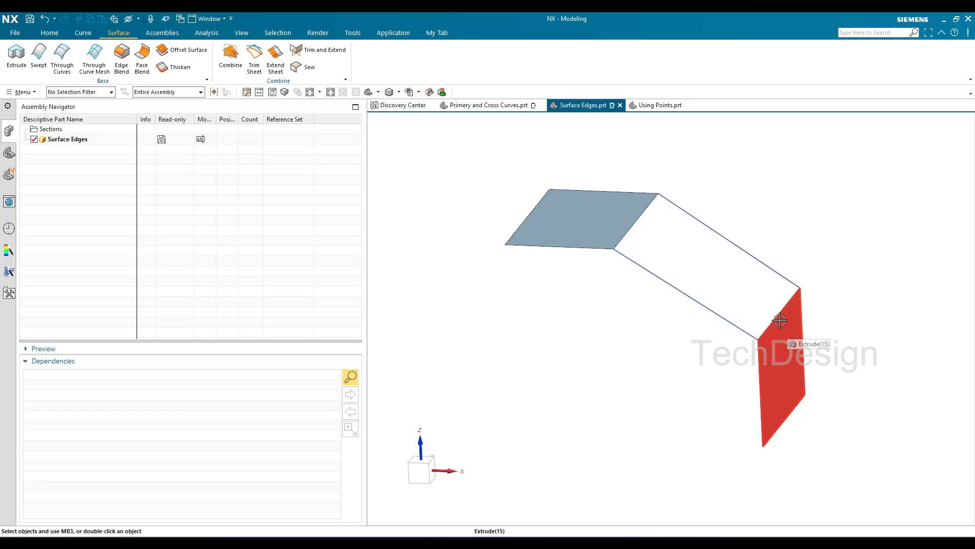
left_click(621, 379)
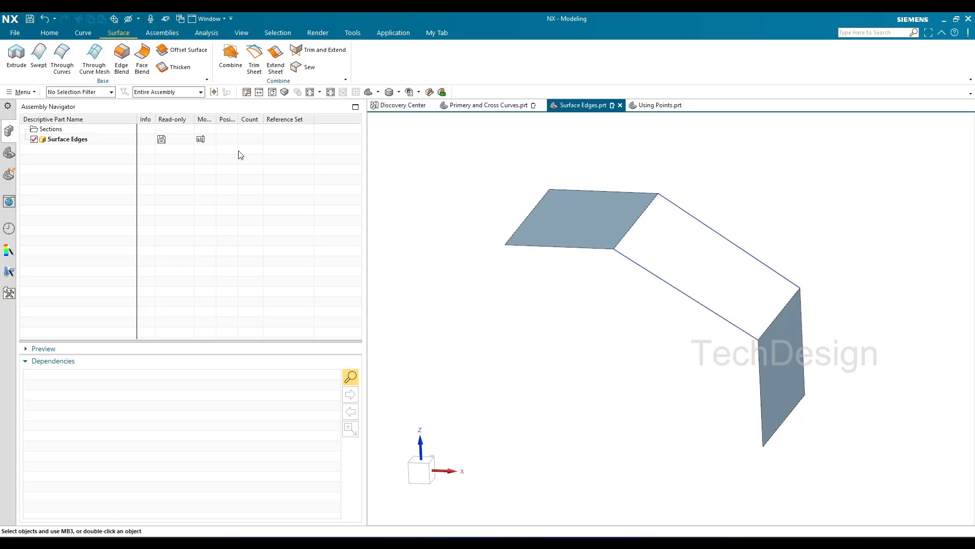
Step: Start a Through Curve Mesh with the left face's edge as the first primary curve
left_click(94, 56)
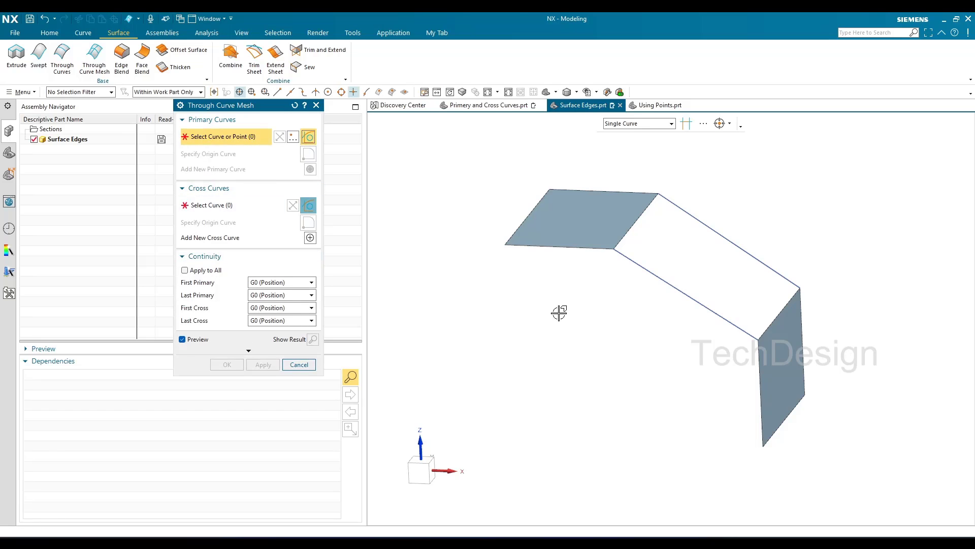
scroll(653, 240, "up", 3)
left_click(561, 253)
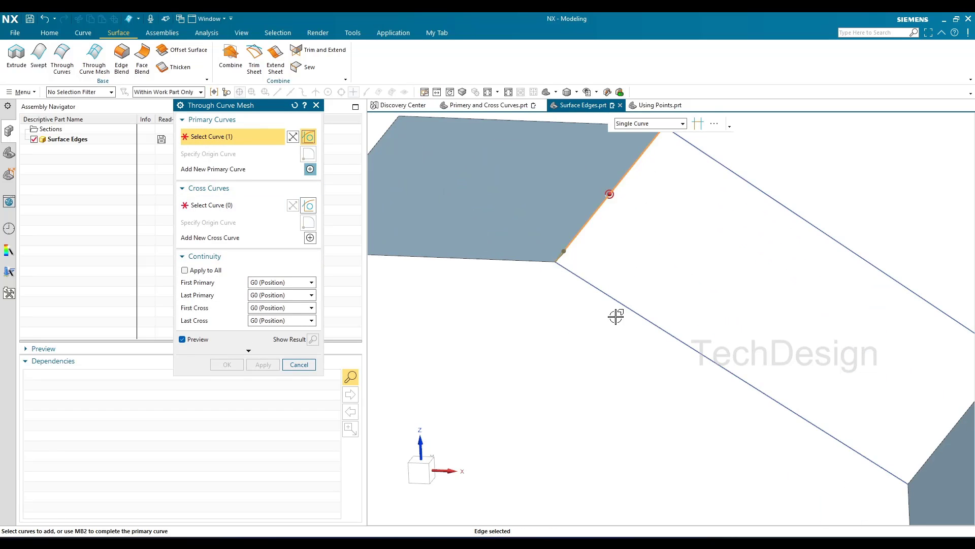
scroll(658, 274, "down", 3)
middle_click(535, 285)
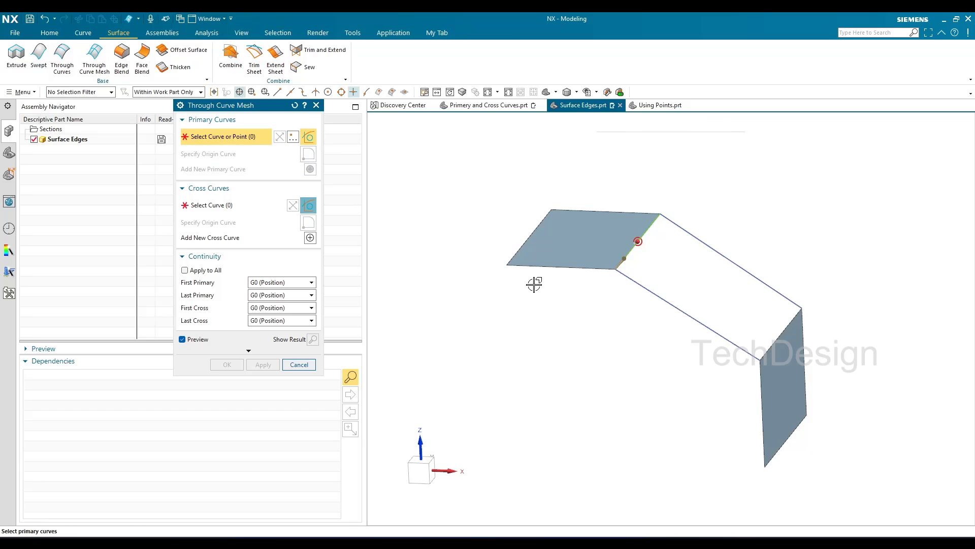
Step: Add the right face's top edge as second primary and proceed to cross curves
left_click(774, 341)
scroll(759, 376, "up", 4)
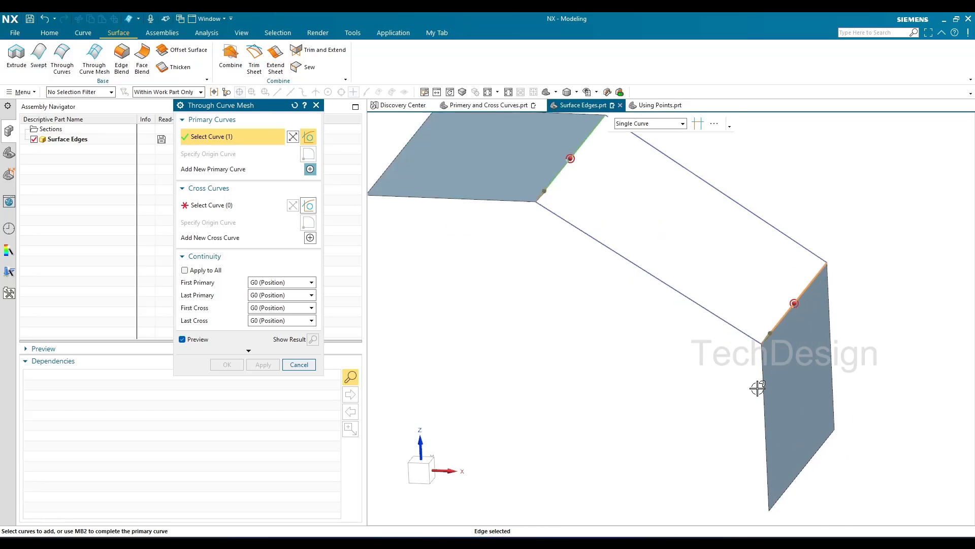
scroll(799, 275, "down", 5)
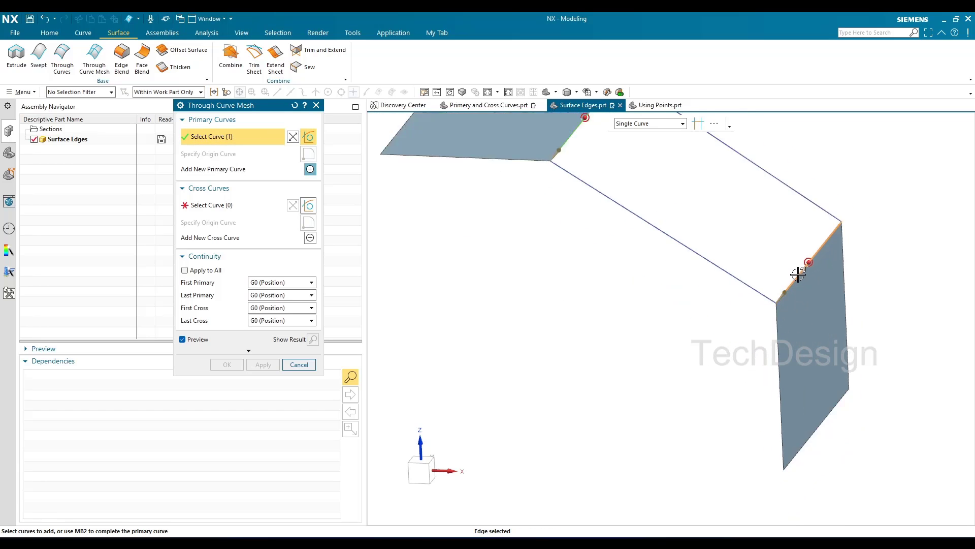
scroll(651, 174, "up", 6)
scroll(664, 201, "down", 5)
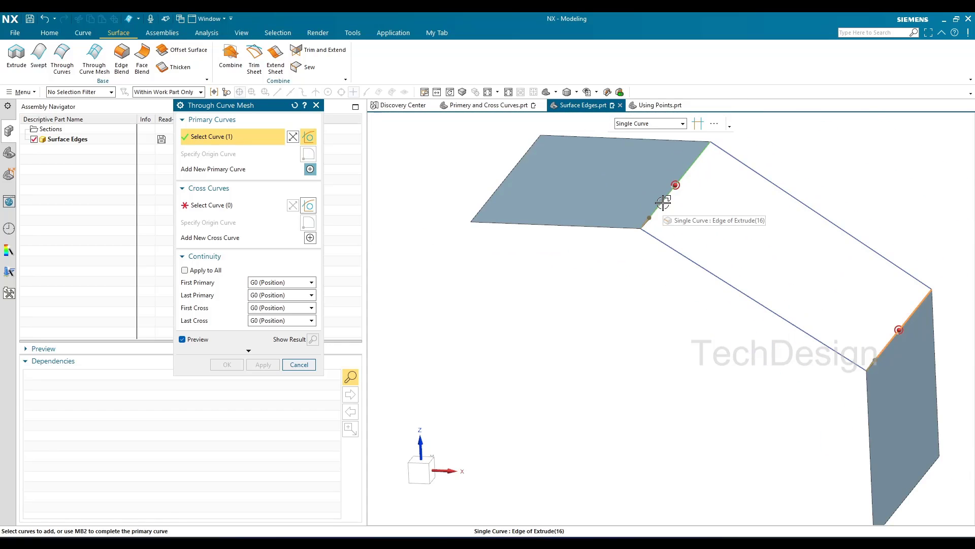
middle_click(522, 300)
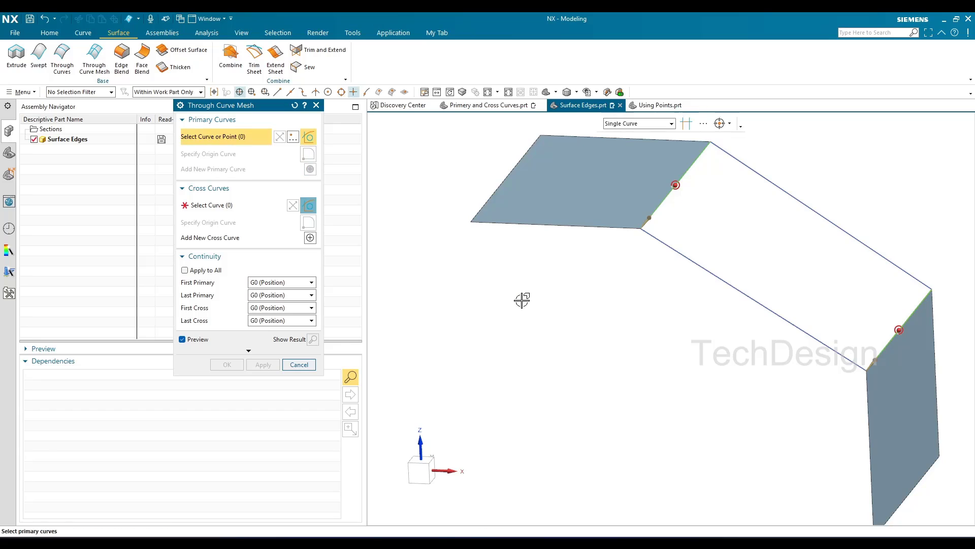
middle_click(522, 299)
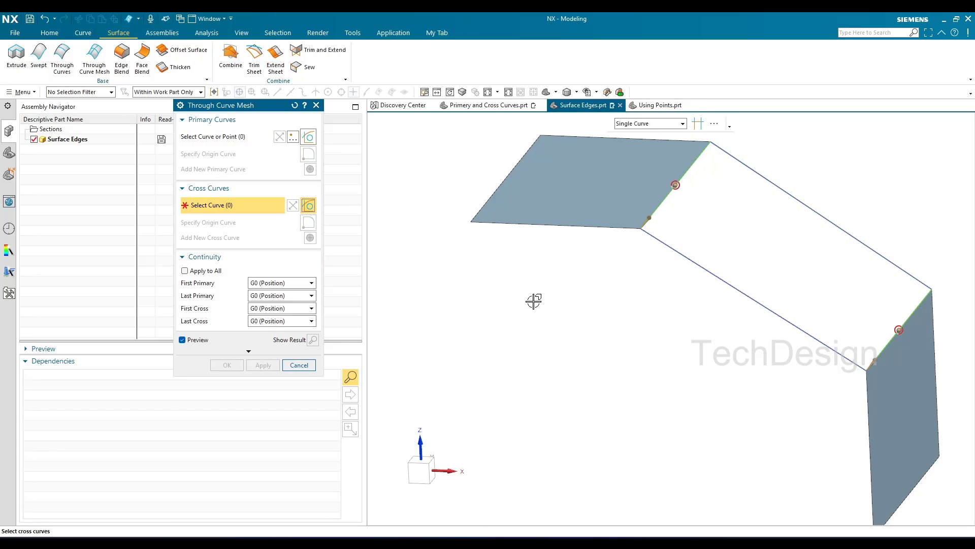
Step: Use the two long gap edges as cross curves, create Through Curve Mesh(20), and orbit to view it
left_click(853, 368)
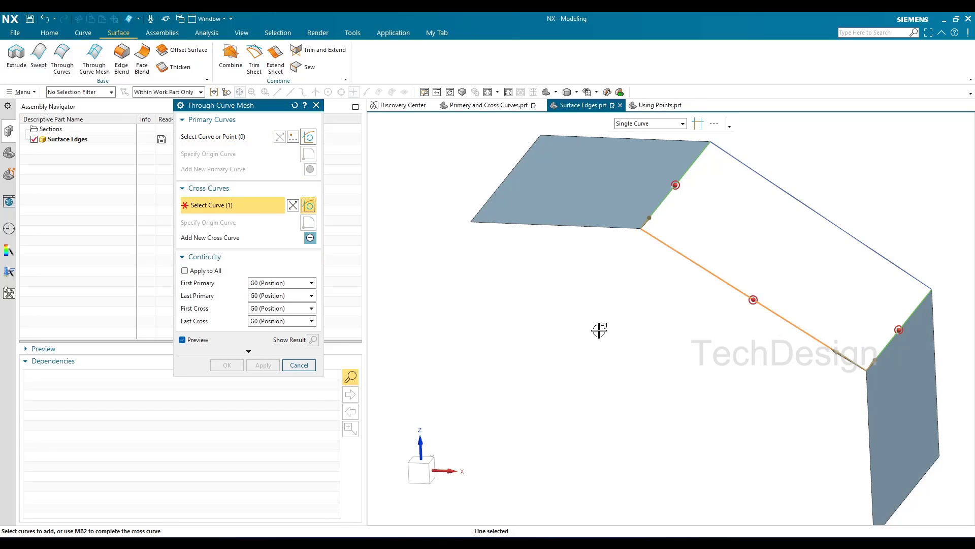
scroll(629, 350, "down", 3)
scroll(711, 356, "up", 5)
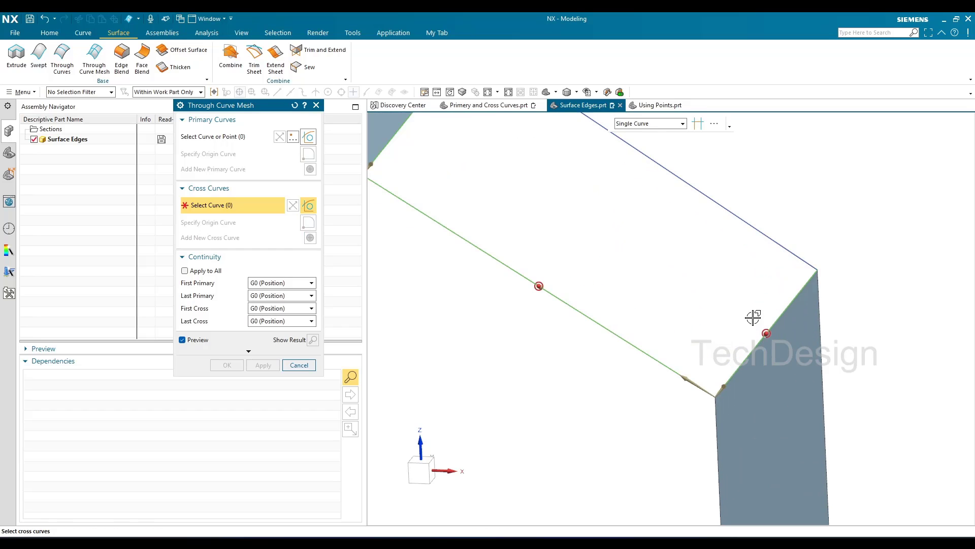
middle_click(804, 262)
left_click(804, 262)
scroll(665, 363, "down", 4)
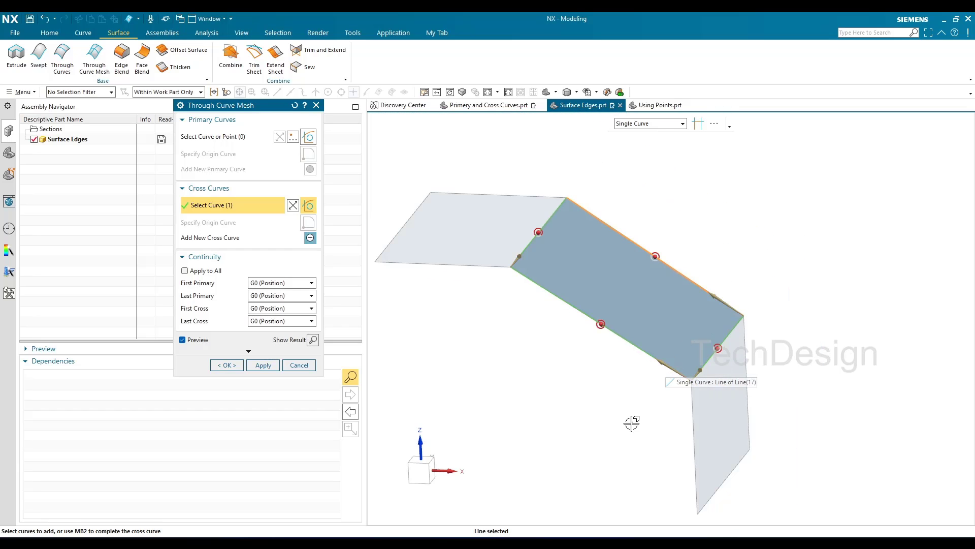
left_click(577, 303)
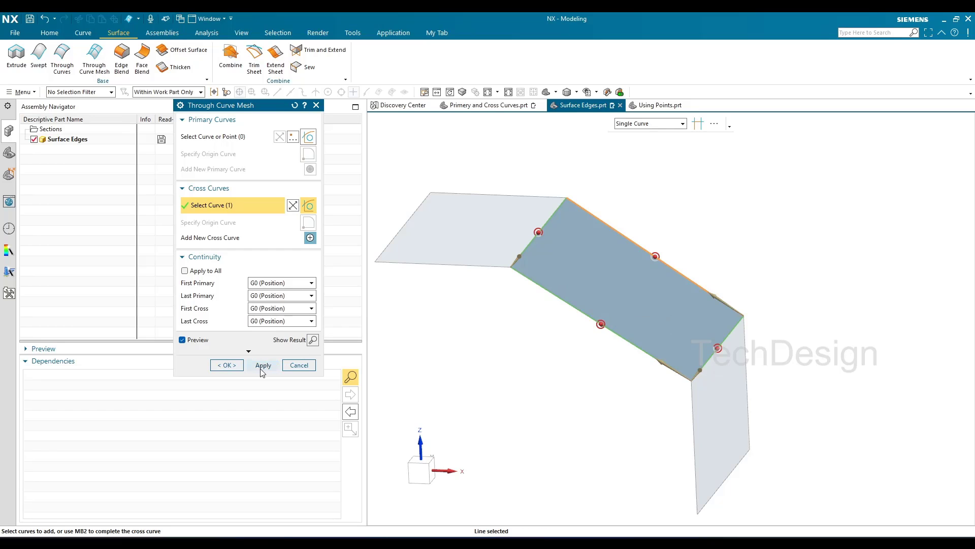
left_click(226, 365)
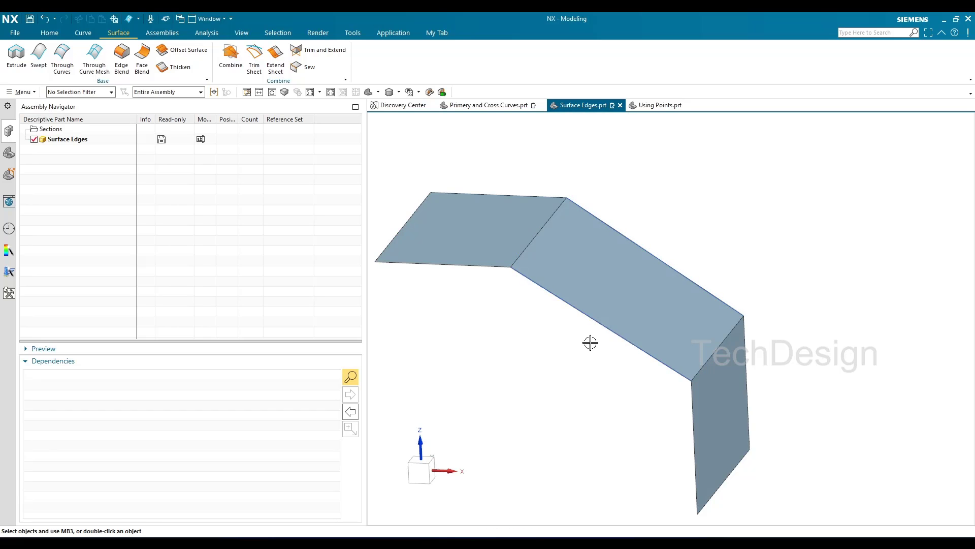
middle_click_drag(590, 342, 479, 329)
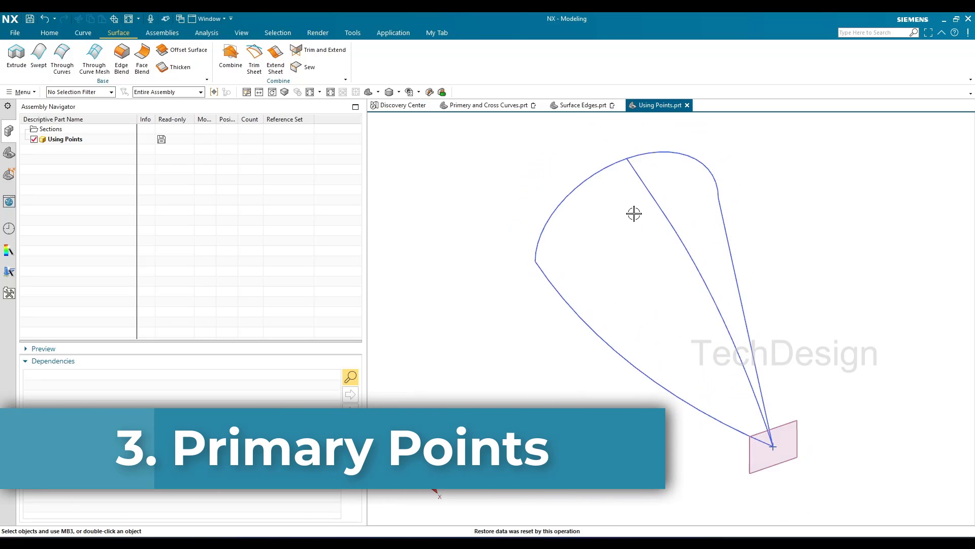
scroll(582, 237, "up", 1)
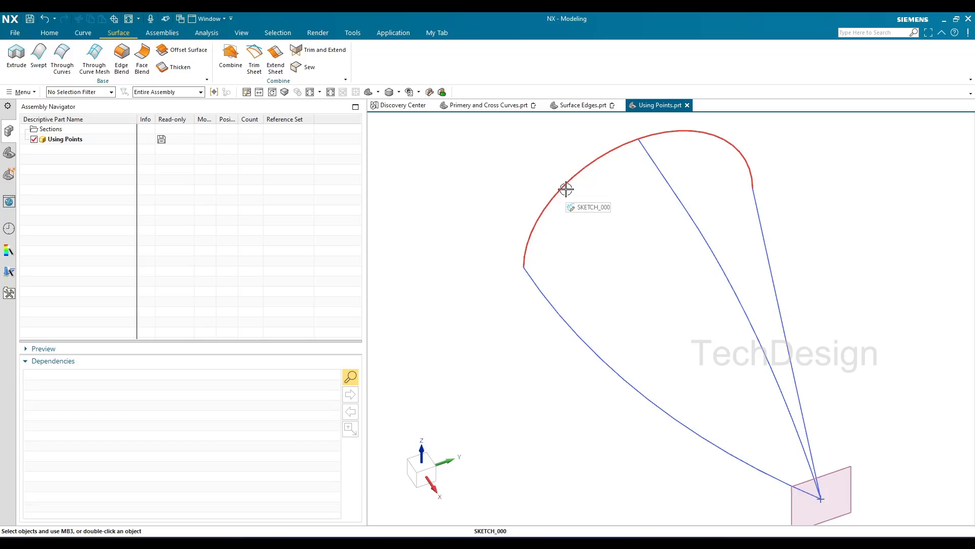
scroll(579, 243, "down", 2)
scroll(723, 392, "up", 4)
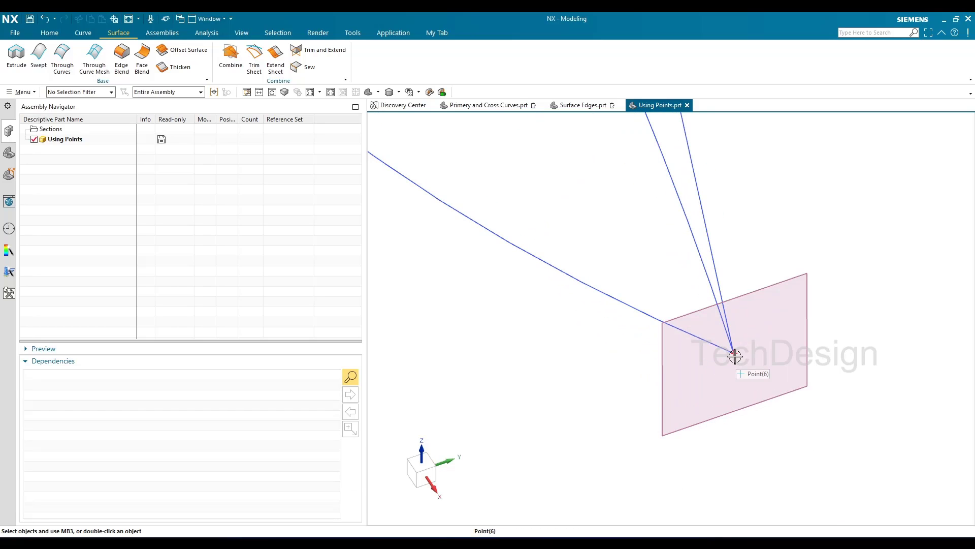
scroll(731, 398, "down", 3)
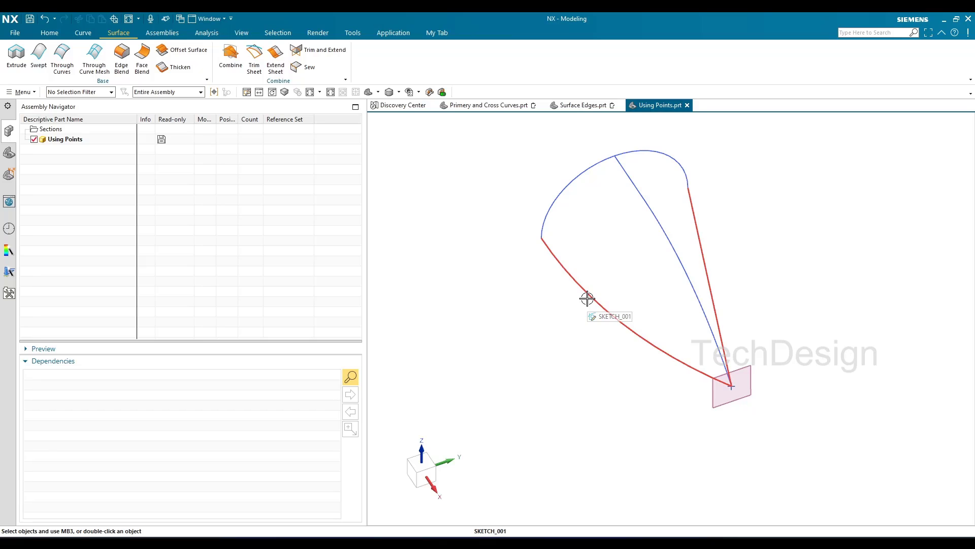
middle_click_drag(586, 299, 581, 320)
key("F8")
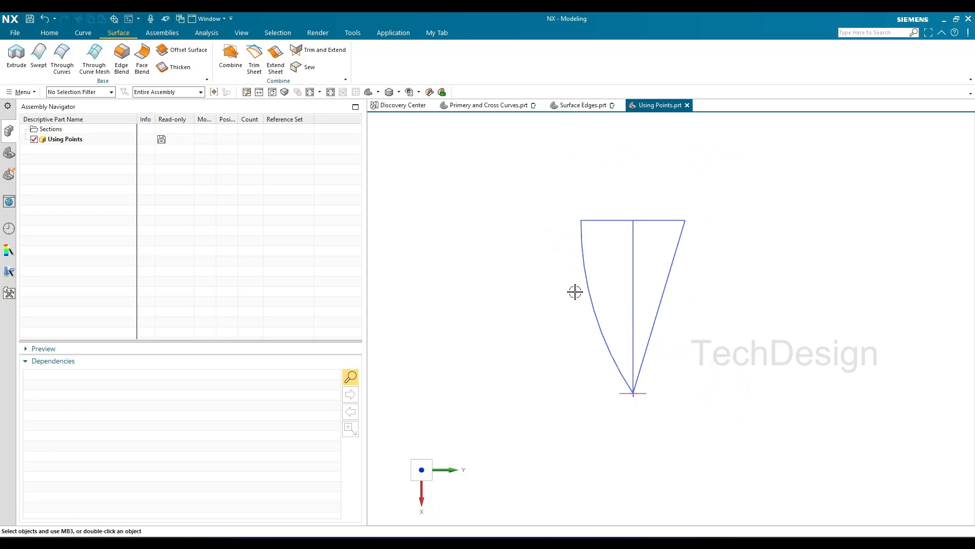
scroll(575, 291, "up", 3)
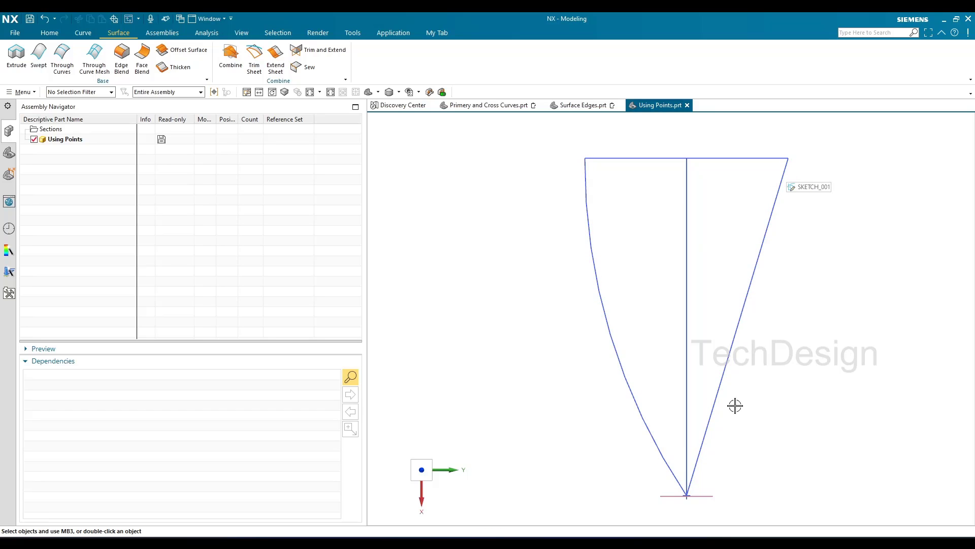
middle_click_drag(688, 488, 753, 427)
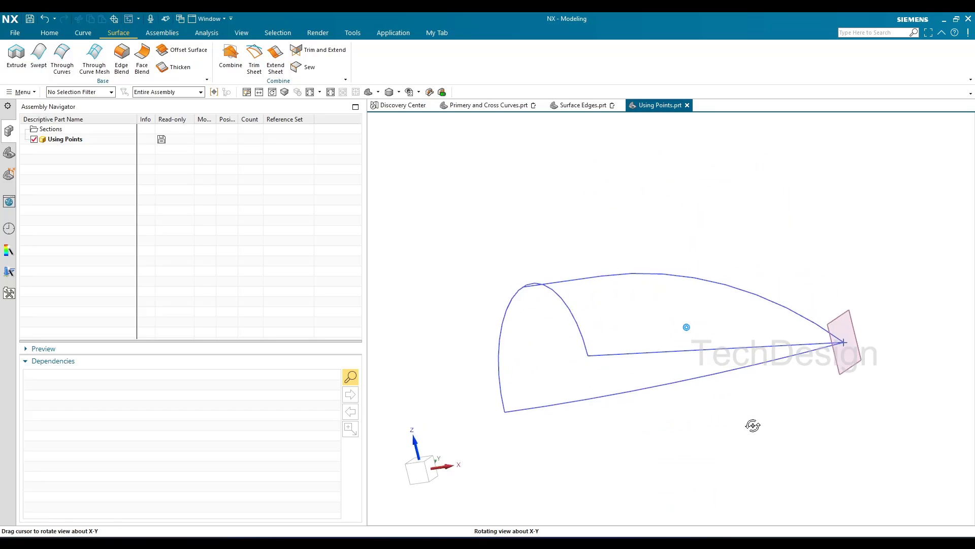
key("F8")
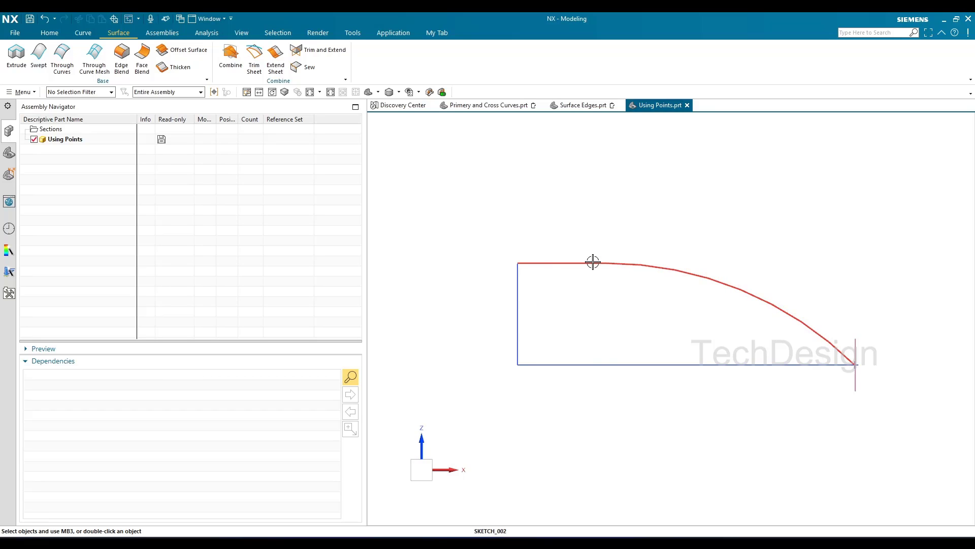
mouse_move(748, 309)
middle_mouse_down()
mouse_move(712, 288)
mouse_move(650, 312)
mouse_move(654, 331)
mouse_move(661, 318)
middle_mouse_up()
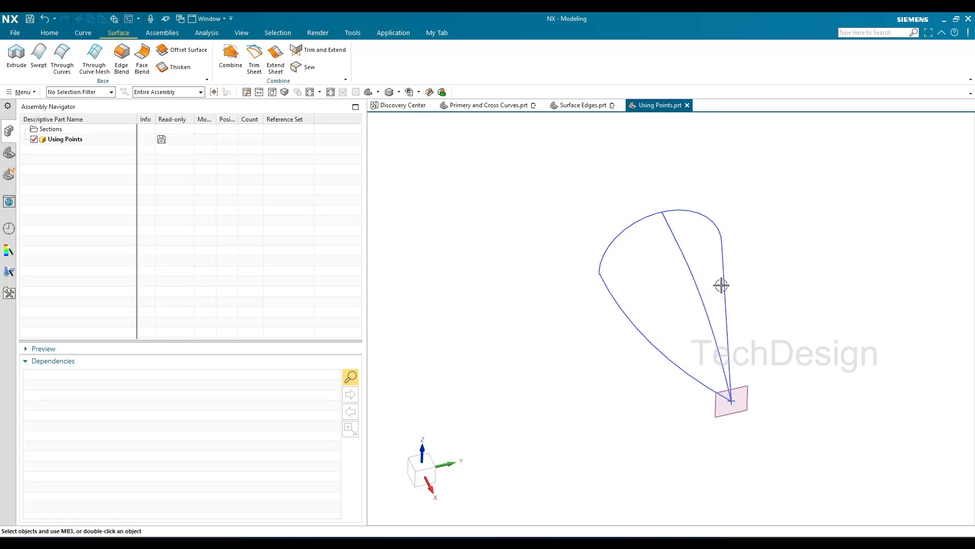
scroll(734, 407, "up", 2)
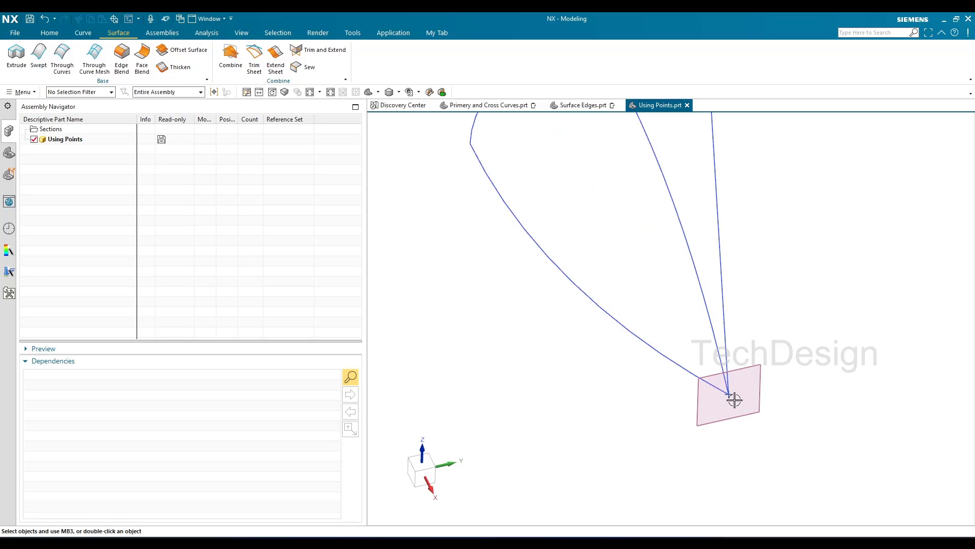
scroll(734, 398, "down", 2)
scroll(568, 263, "up", 3)
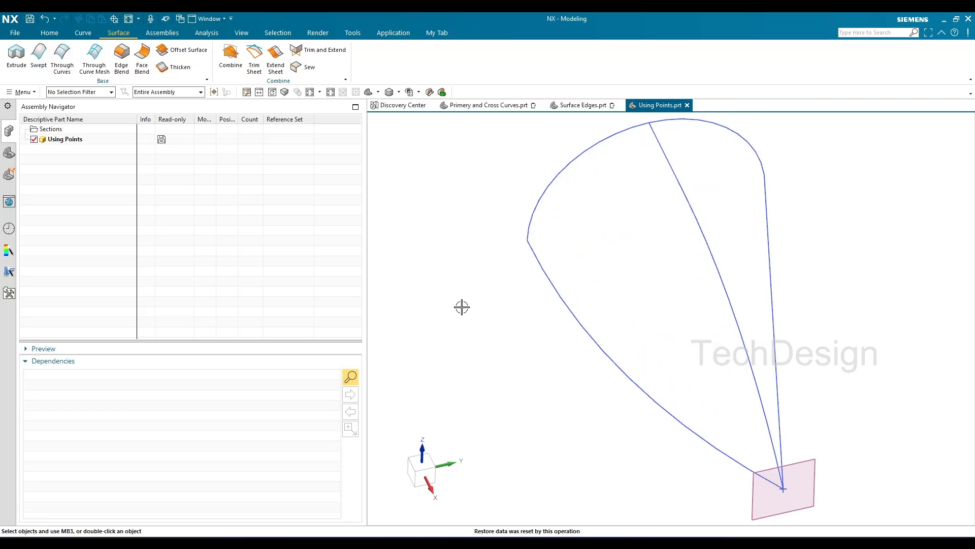
Step: Start a Through Curve Mesh with the upper arc and apex point as primaries, then begin cross curves
left_click(94, 58)
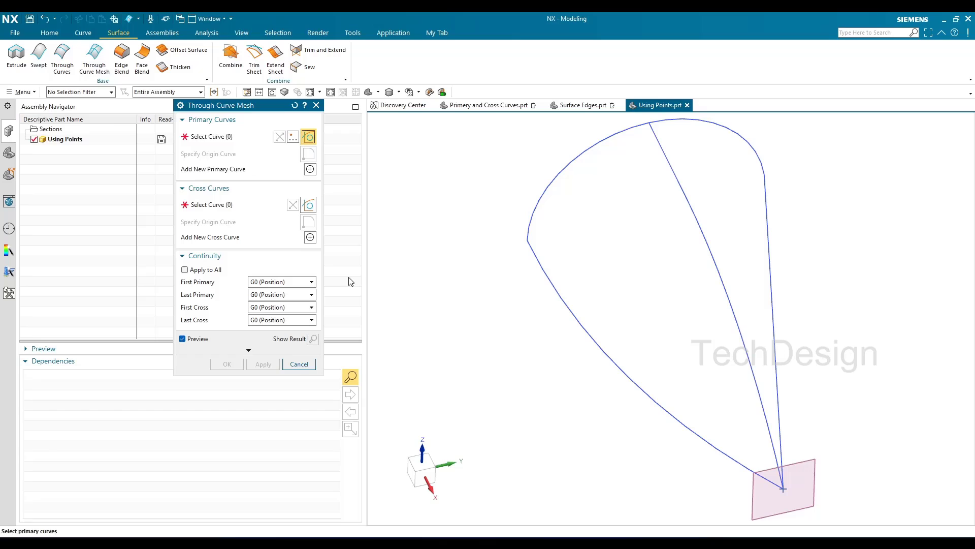
left_click(529, 220)
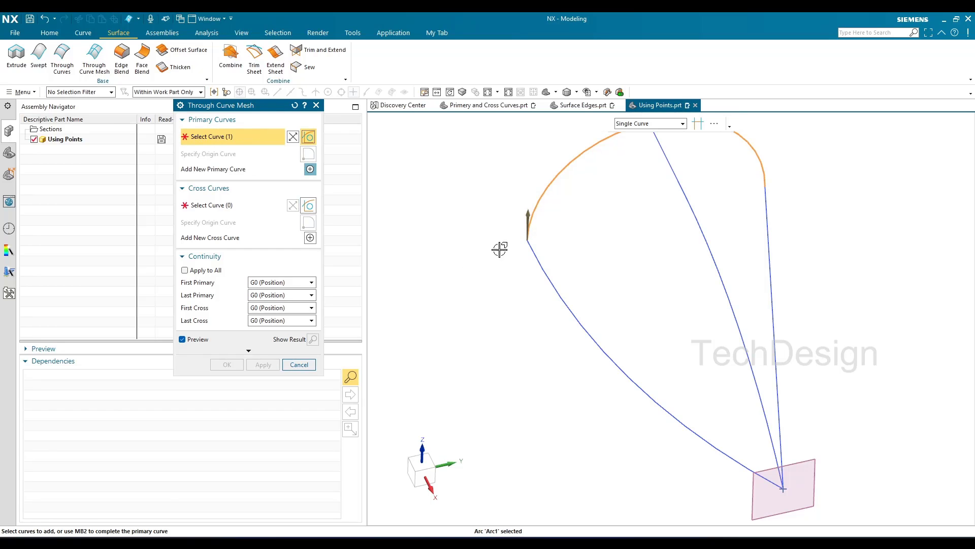
scroll(491, 224, "down", 2)
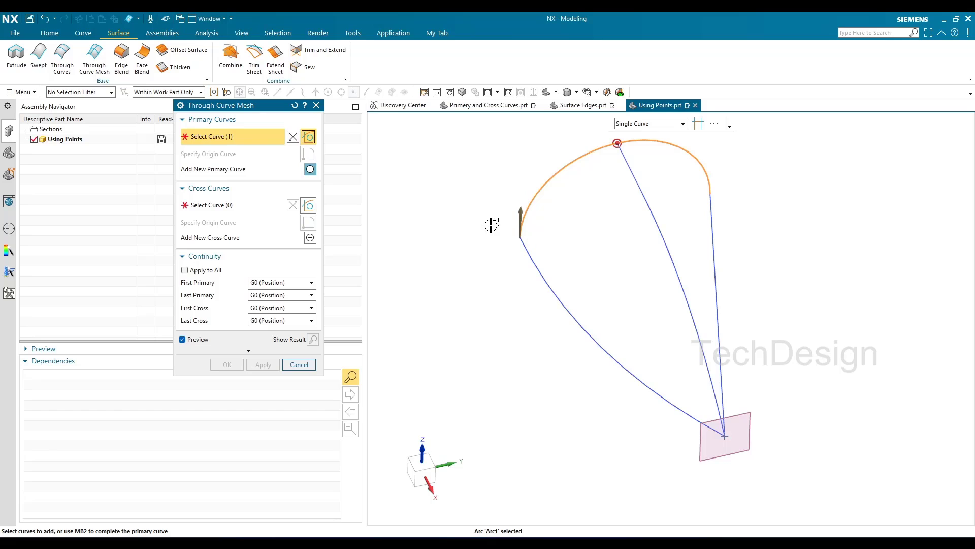
middle_click(491, 224)
scroll(491, 224, "down", 1)
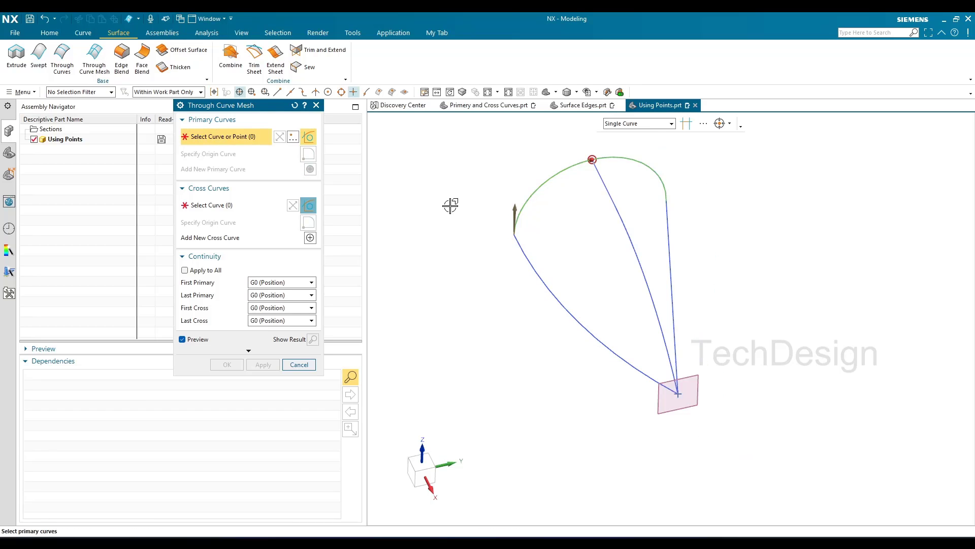
left_click(679, 396)
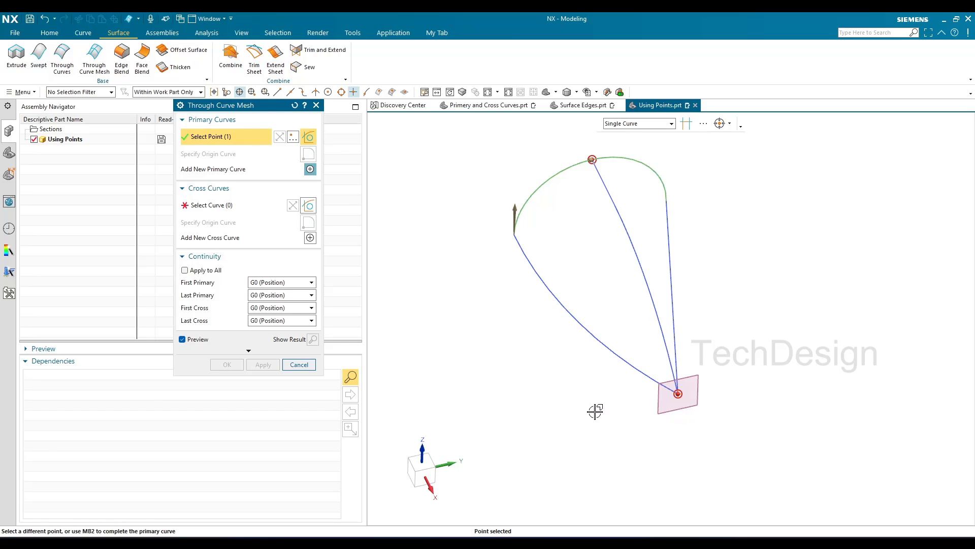
left_click(227, 212)
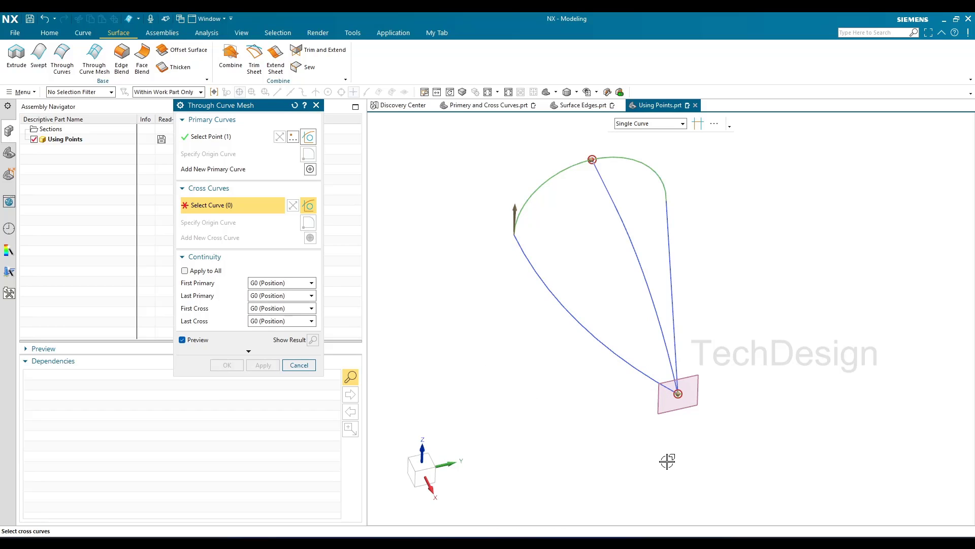
Step: Select the left arc, middle arc and right-side line as cross curves
left_click(656, 385)
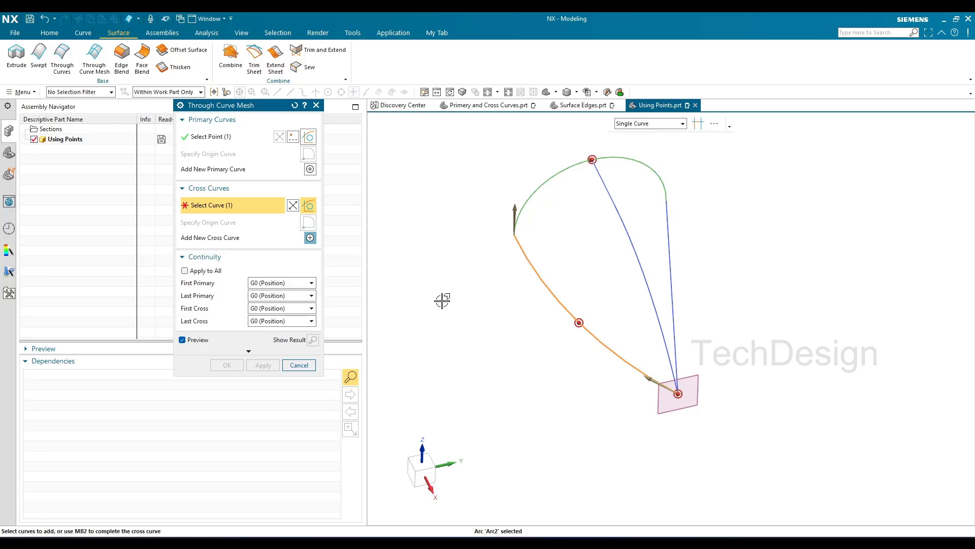
key("Escape")
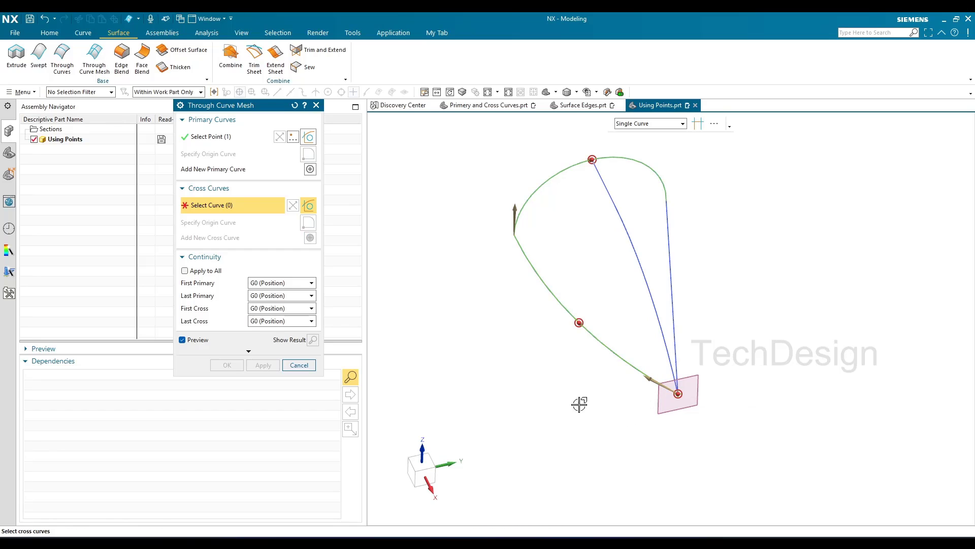
left_click(668, 365)
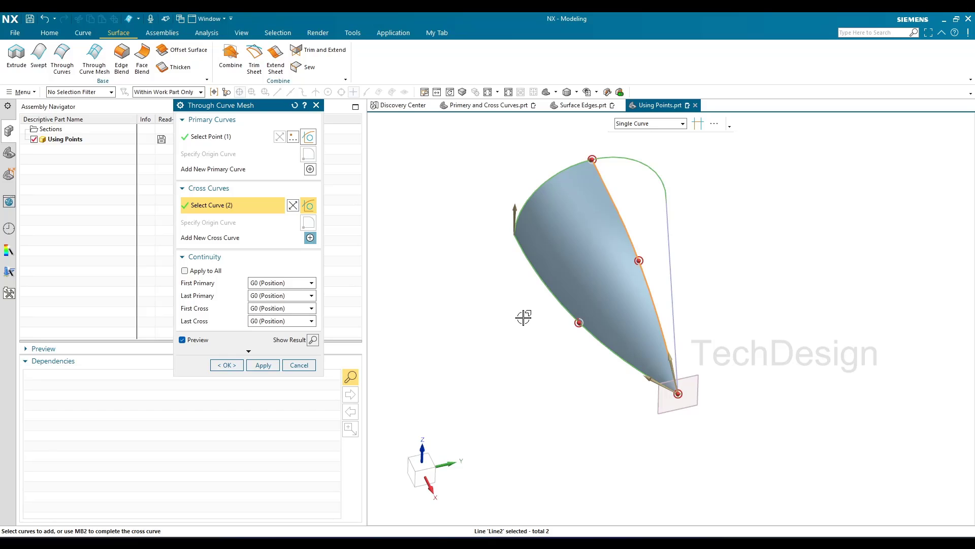
middle_click(402, 269)
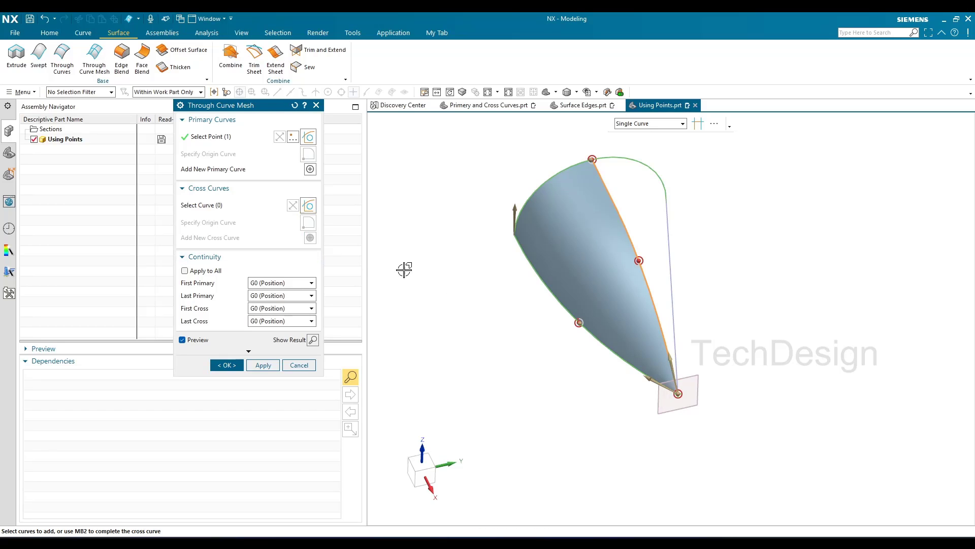
left_click(673, 356)
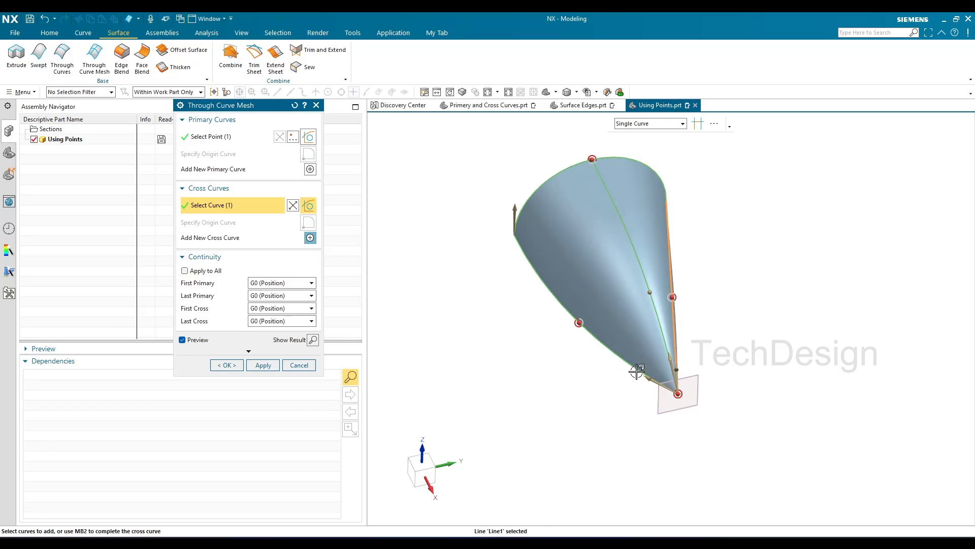
Step: Orbit and zoom to inspect the cone-shaped preview tapering to the point
middle_click_drag(596, 325, 605, 307)
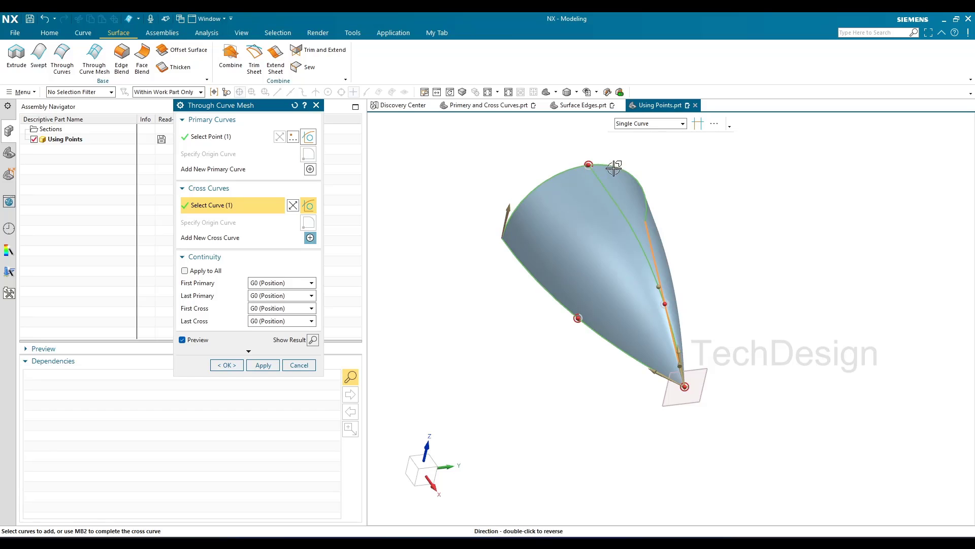
scroll(681, 393, "up", 4)
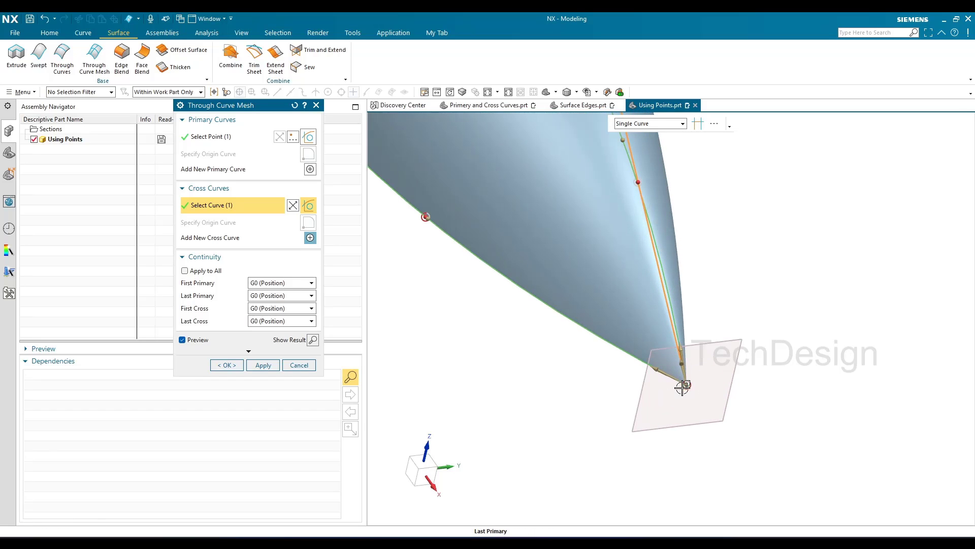
scroll(690, 396, "down", 5)
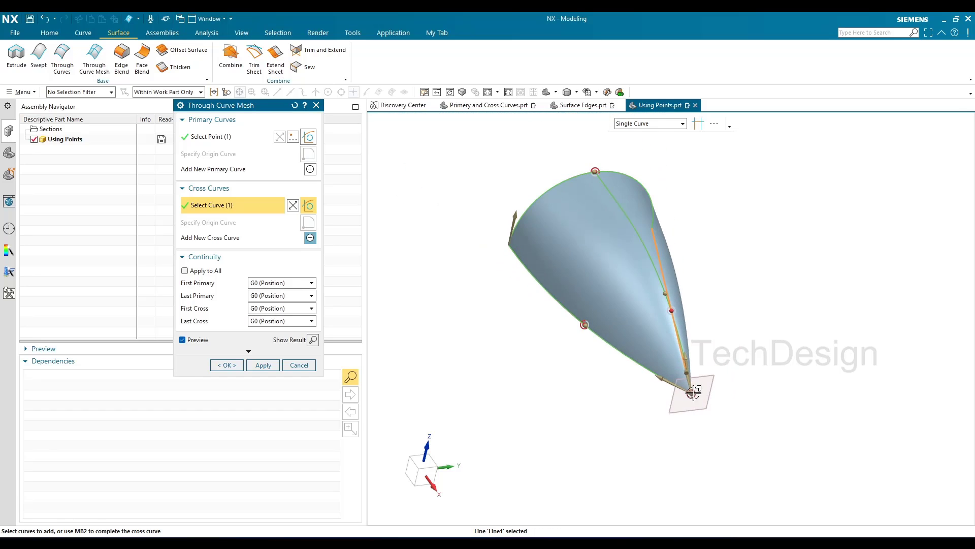
middle_click_drag(671, 317, 655, 330)
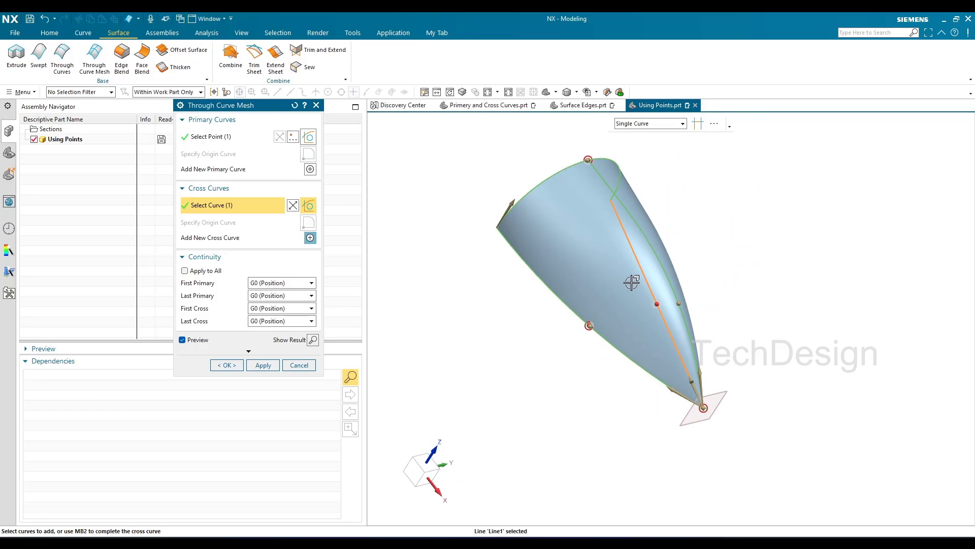
scroll(632, 281, "up", 5)
scroll(632, 288, "down", 3)
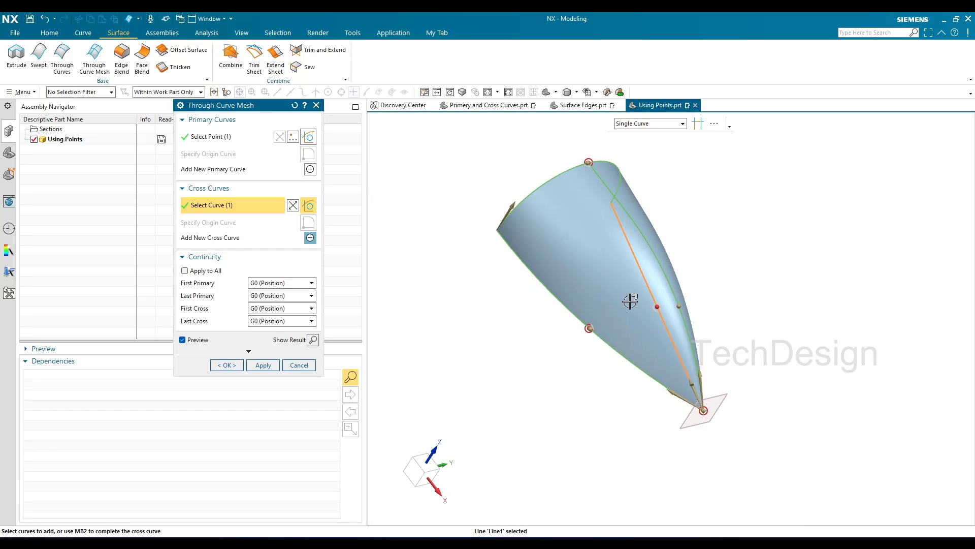
middle_click_drag(621, 313, 590, 318)
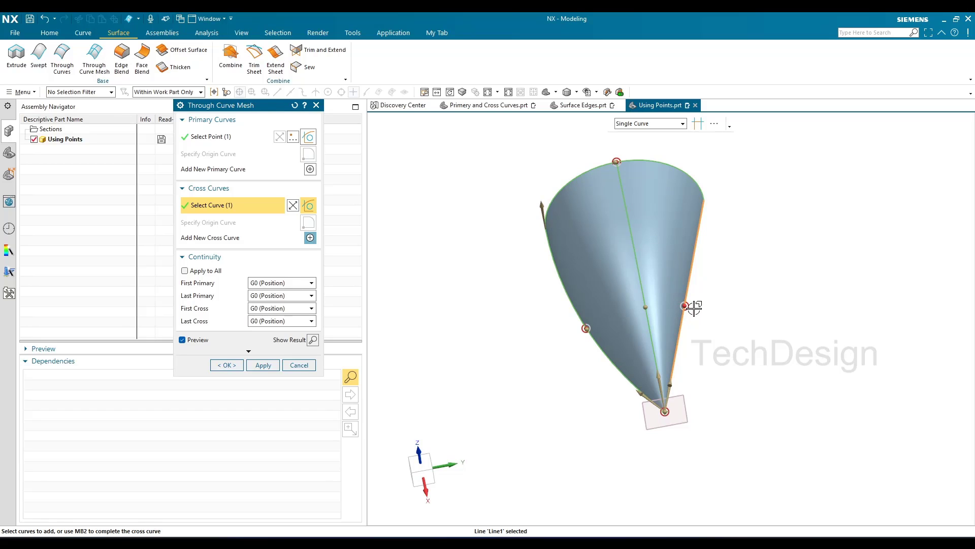
middle_click_drag(695, 319, 621, 300)
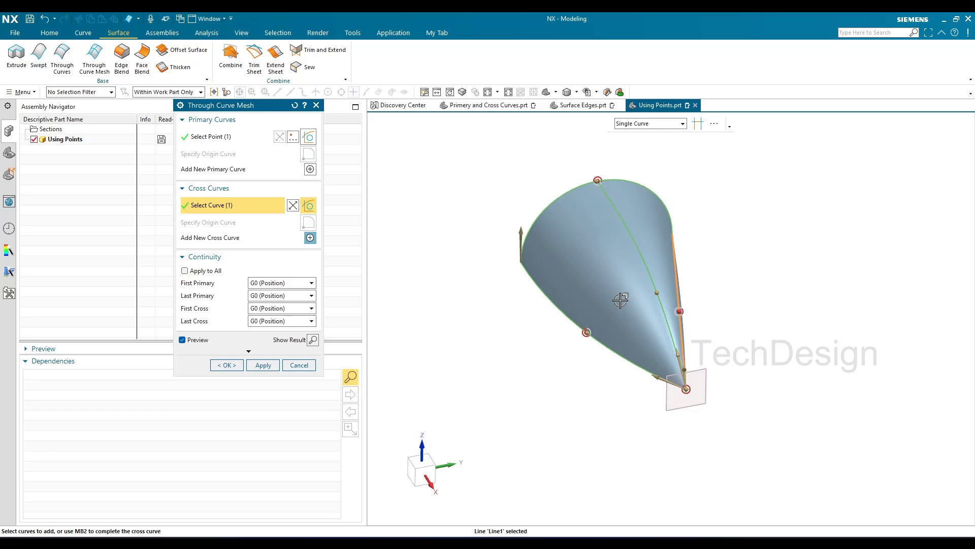
Step: Create Through Curve Mesh(7), clear the selection, and switch to the Primery and Cross Curves part
left_click(227, 366)
scroll(624, 344, "up", 1)
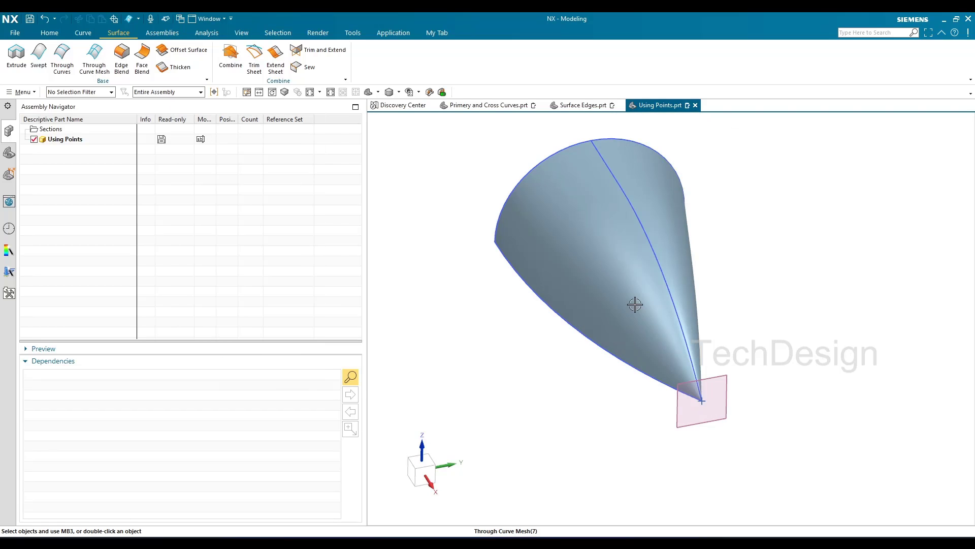
scroll(639, 299, "down", 2)
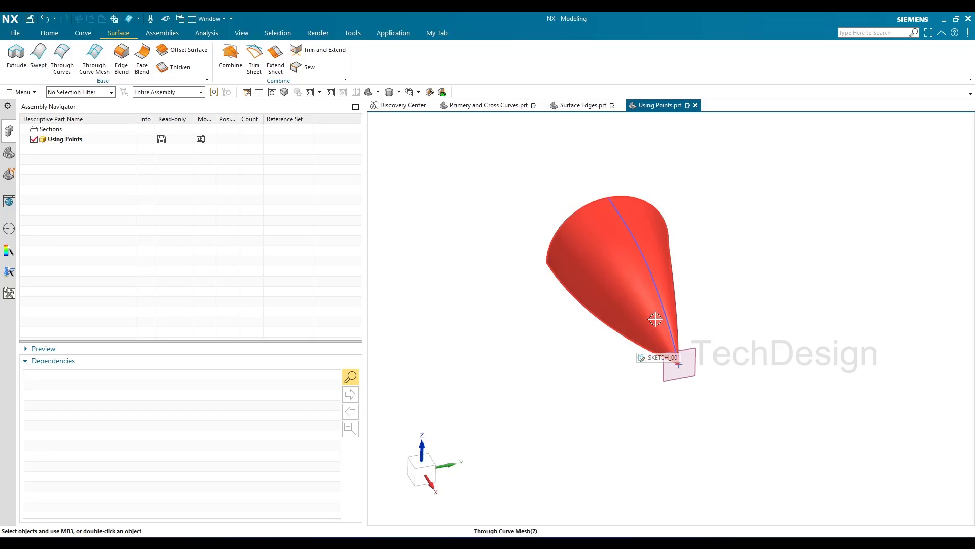
left_click(481, 205)
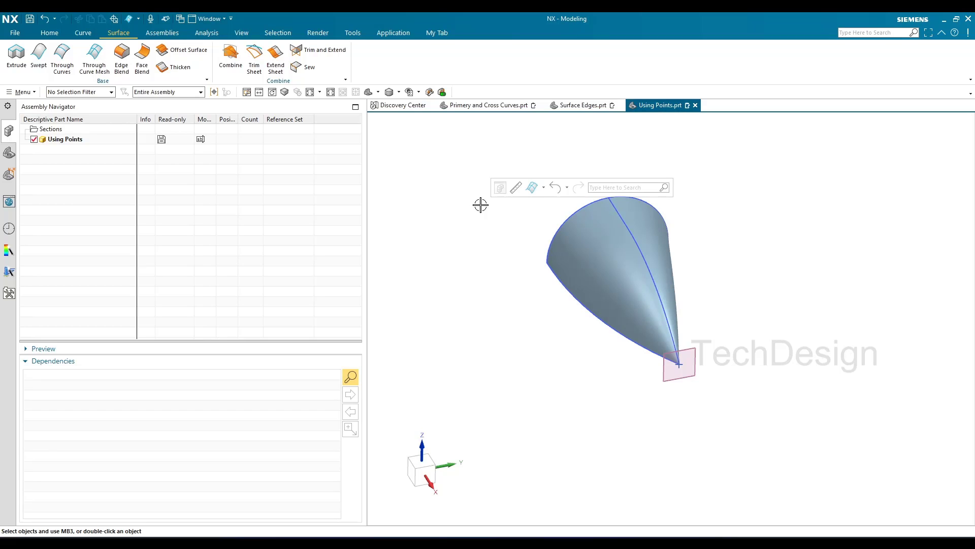
left_click(504, 109)
Step: Switch to Surface Edges and open the middle mesh surface's definition for editing
left_click(587, 109)
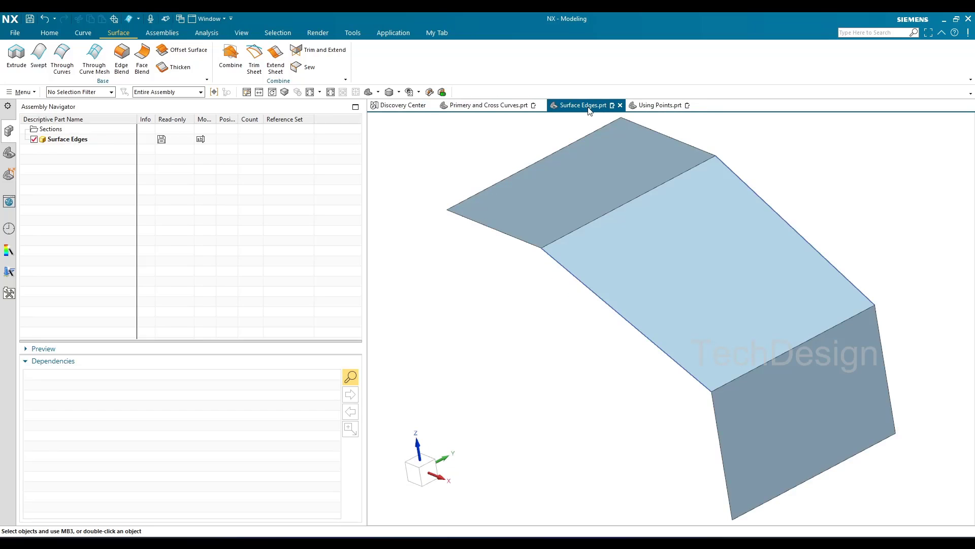
double_click(635, 255)
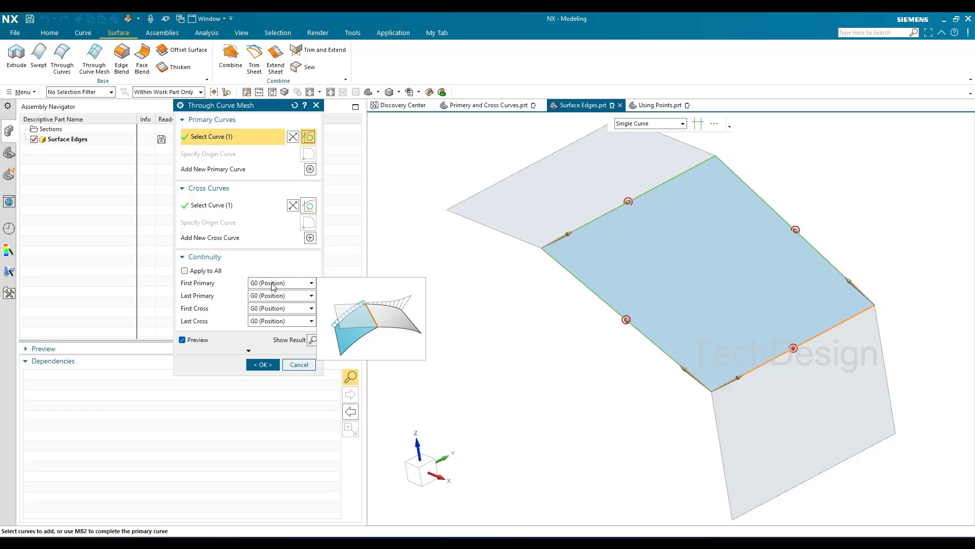
scroll(540, 234, "down", 5)
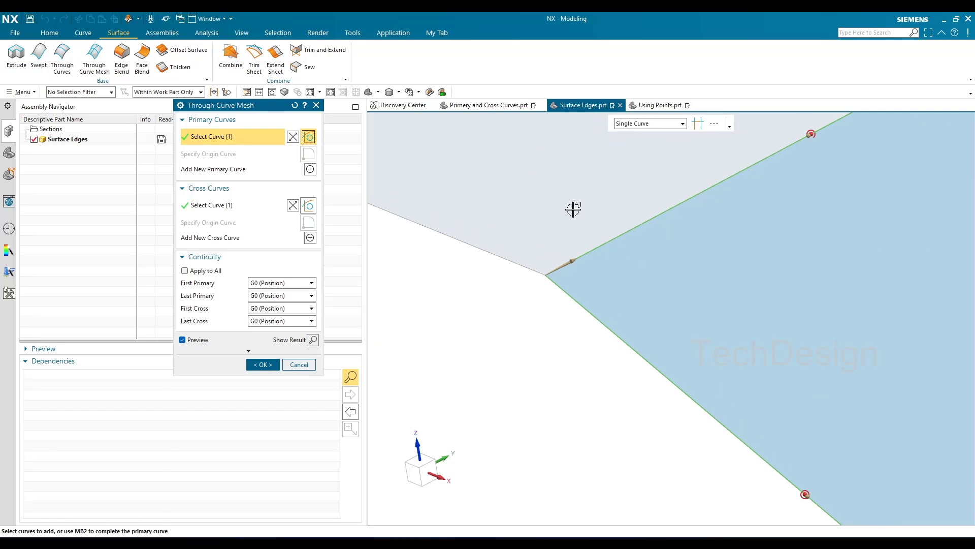
scroll(627, 270, "up", 4)
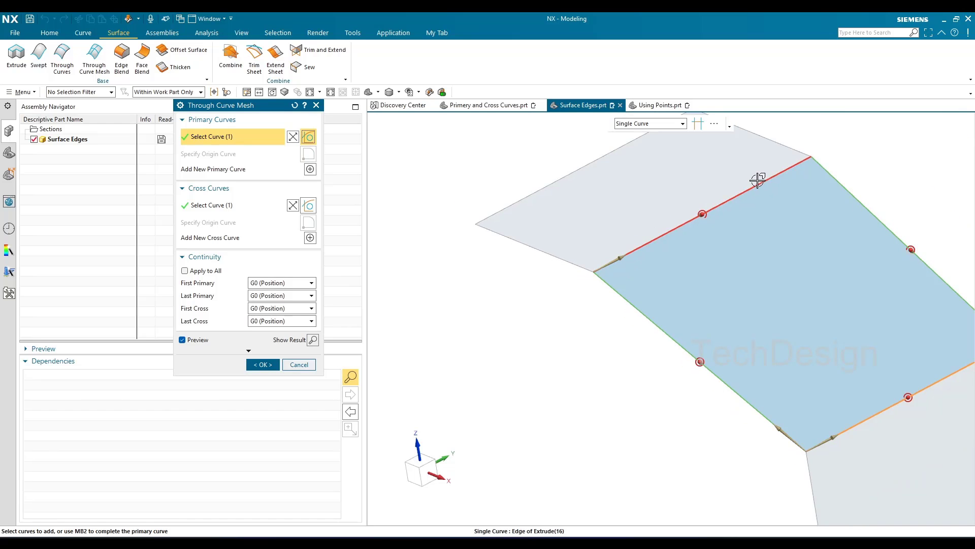
Step: Inspect the primary sheet edges in Front view, then return to an angled view
key("ctrl+alt+f")
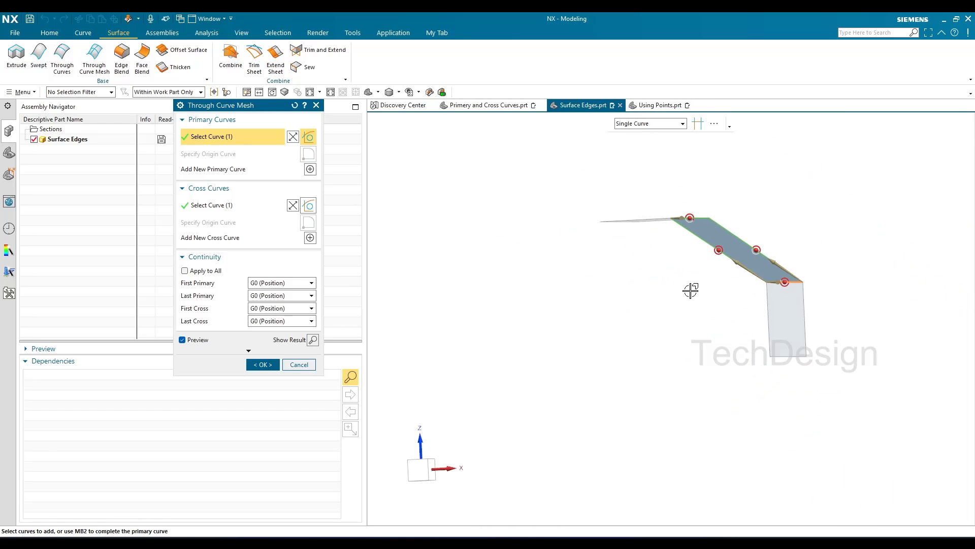
middle_click_drag(675, 184, 647, 205, "shift")
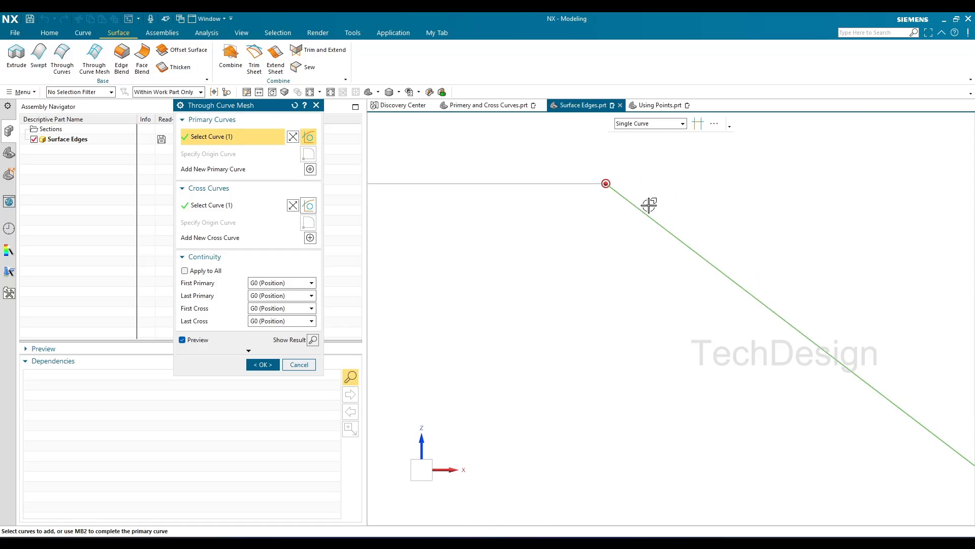
scroll(624, 201, "down", 3)
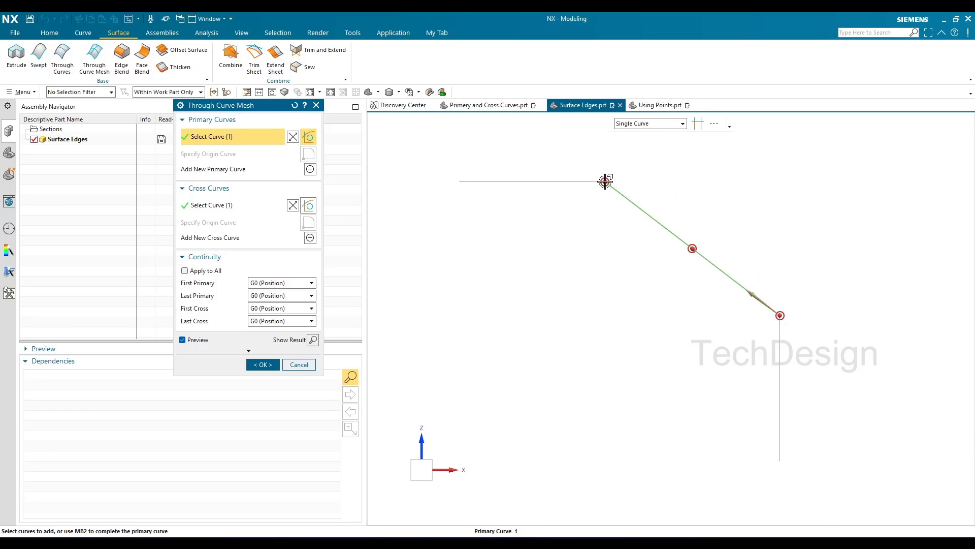
scroll(751, 298, "up", 3)
scroll(720, 269, "up", 3)
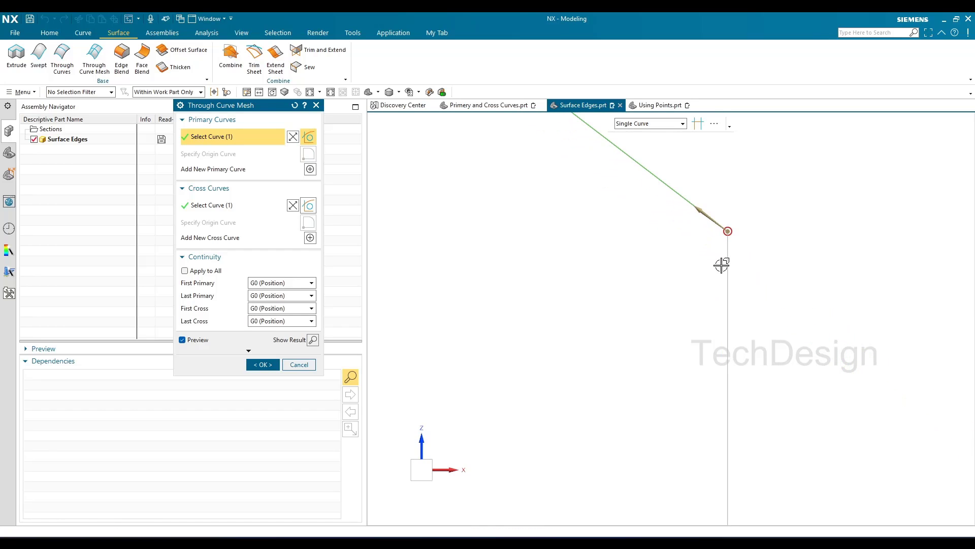
middle_click_drag(723, 233, 742, 302)
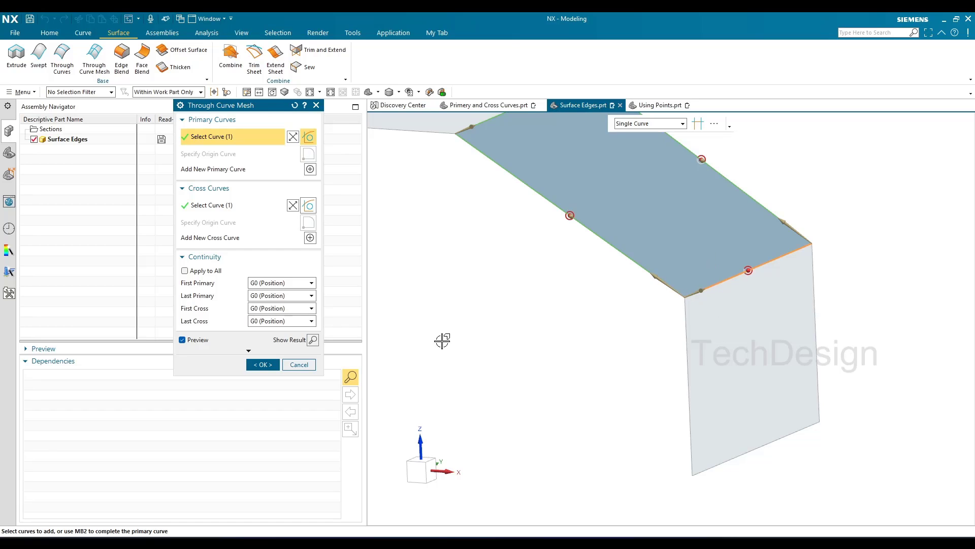
Step: Set First Primary continuity to G1 (Tangent), tangent to the top-left flat face
left_click(264, 285)
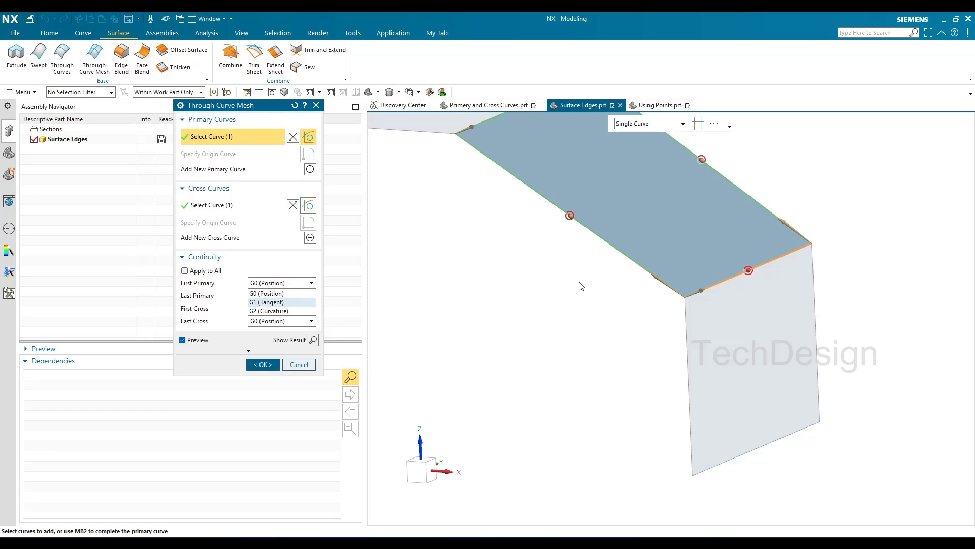
left_click(293, 303)
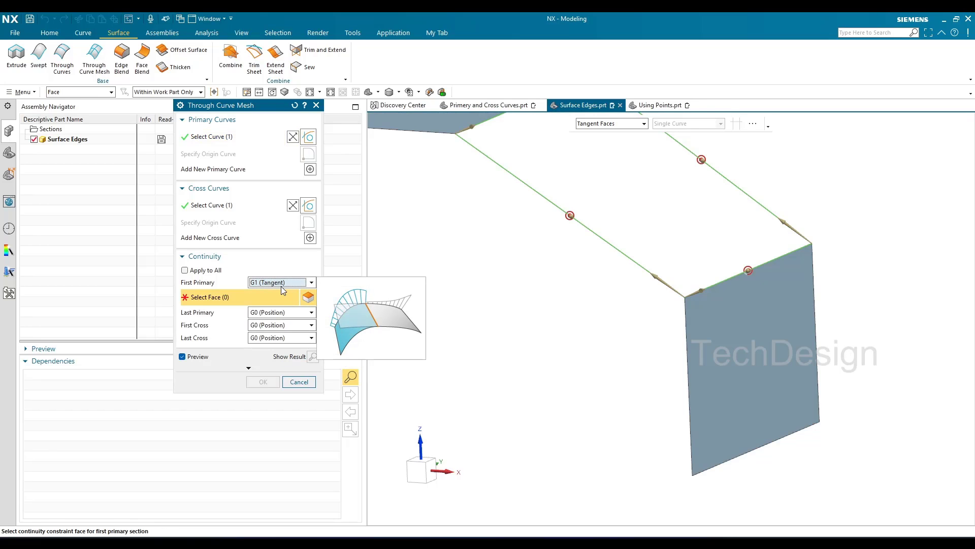
scroll(642, 370, "down", 3)
scroll(614, 304, "up", 2)
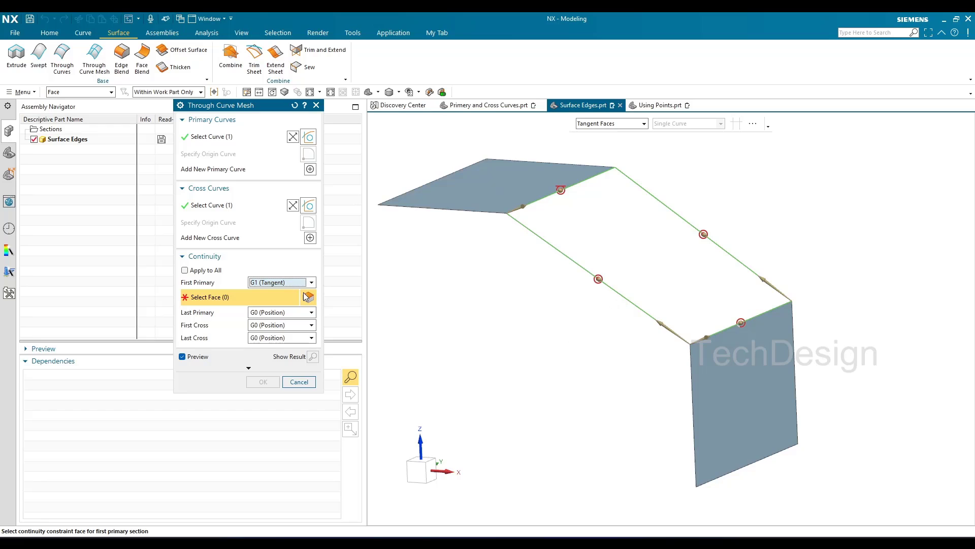
left_click(265, 137)
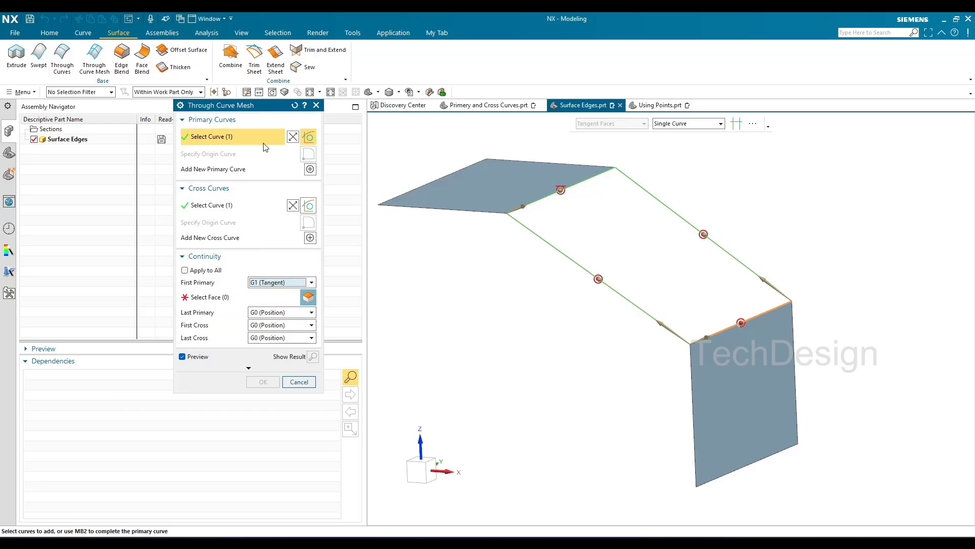
left_click(235, 299)
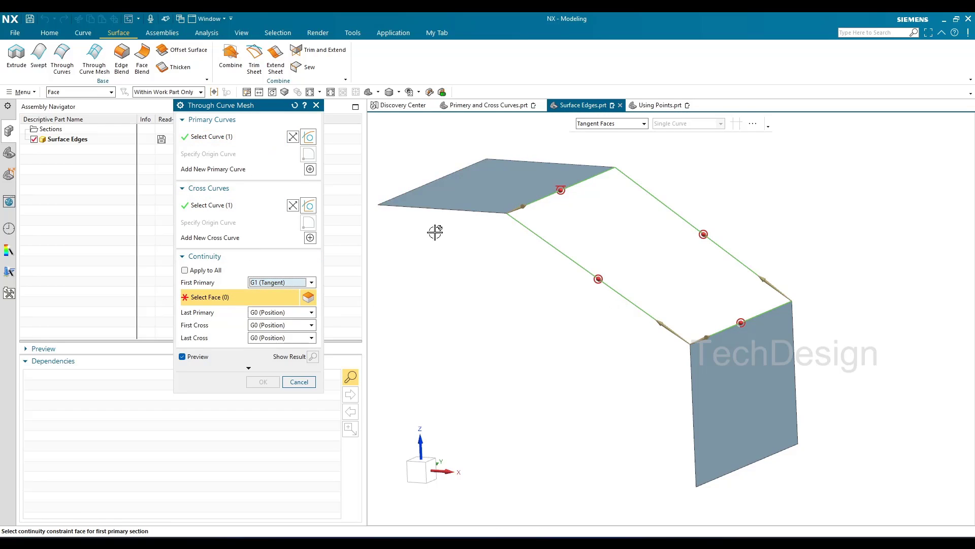
left_click(485, 191)
scroll(517, 197, "down", 4)
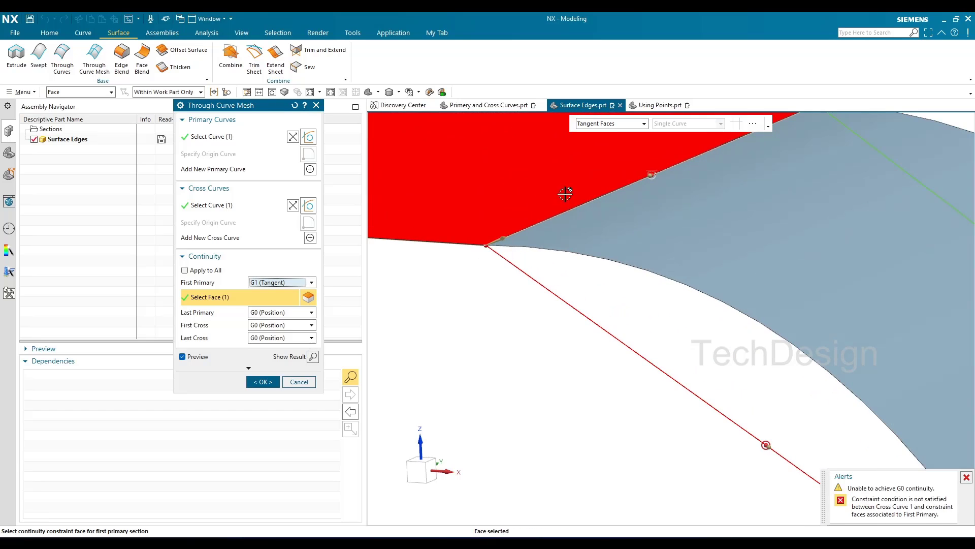
scroll(565, 193, "up", 3)
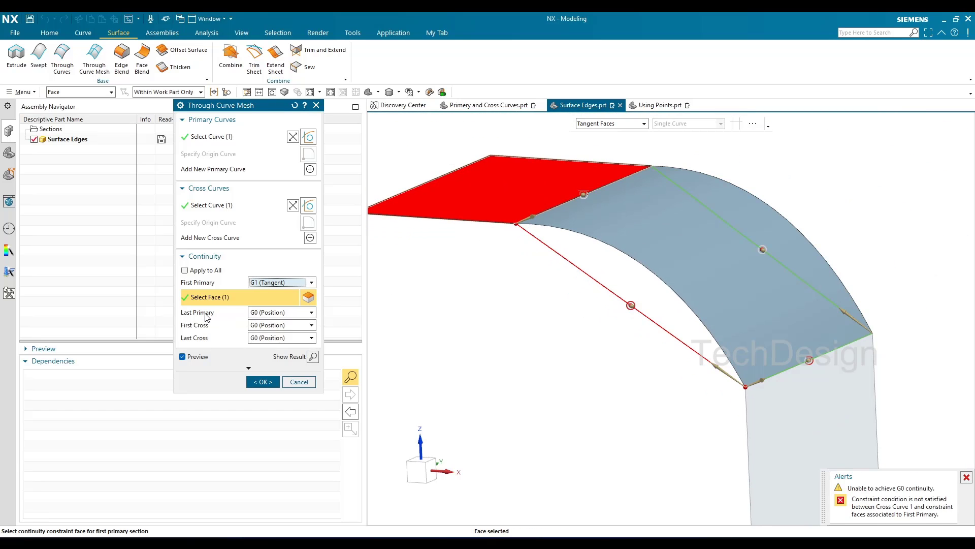
left_click(257, 315)
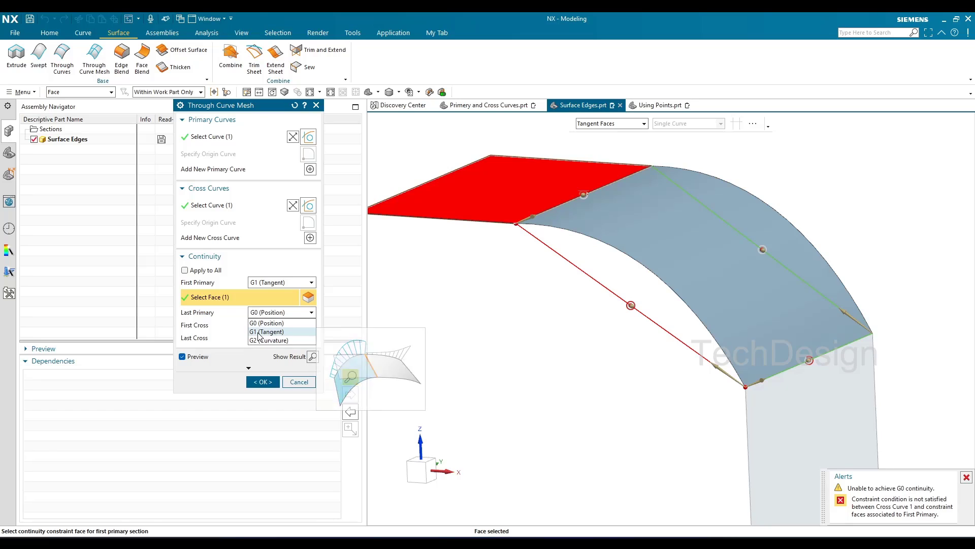
Step: Set Last Primary continuity to G1 (Tangent) against the lower-right face and dismiss the alert
left_click(259, 332)
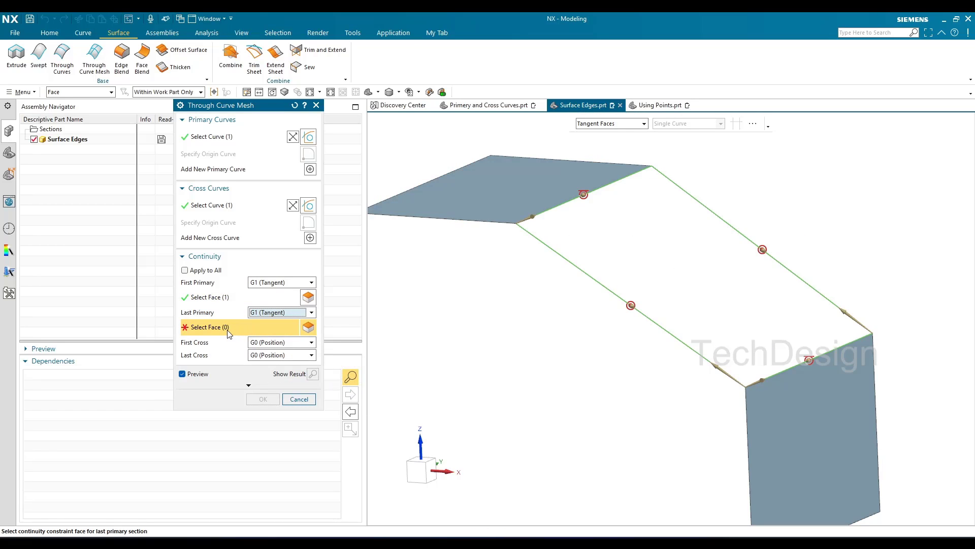
left_click(767, 421)
scroll(557, 357, "up", 2)
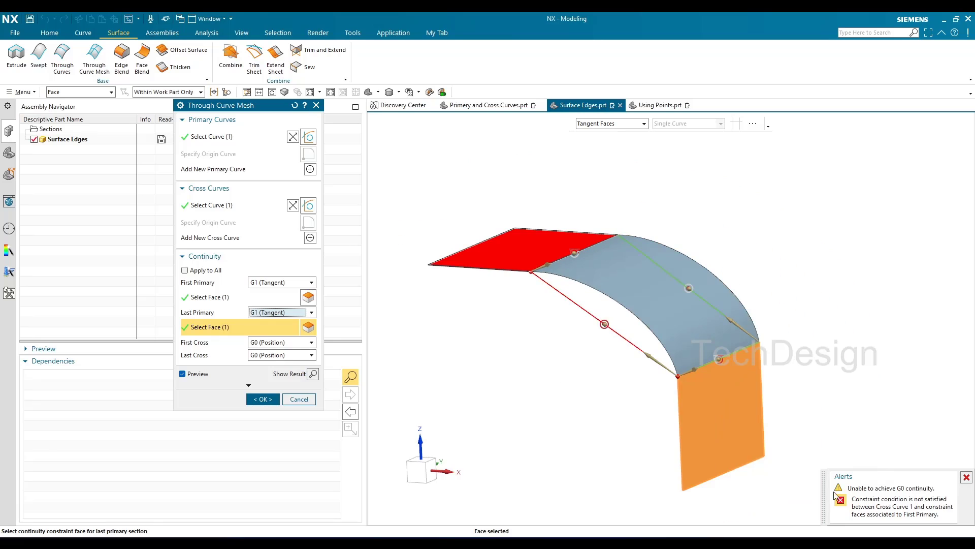
left_click(967, 478)
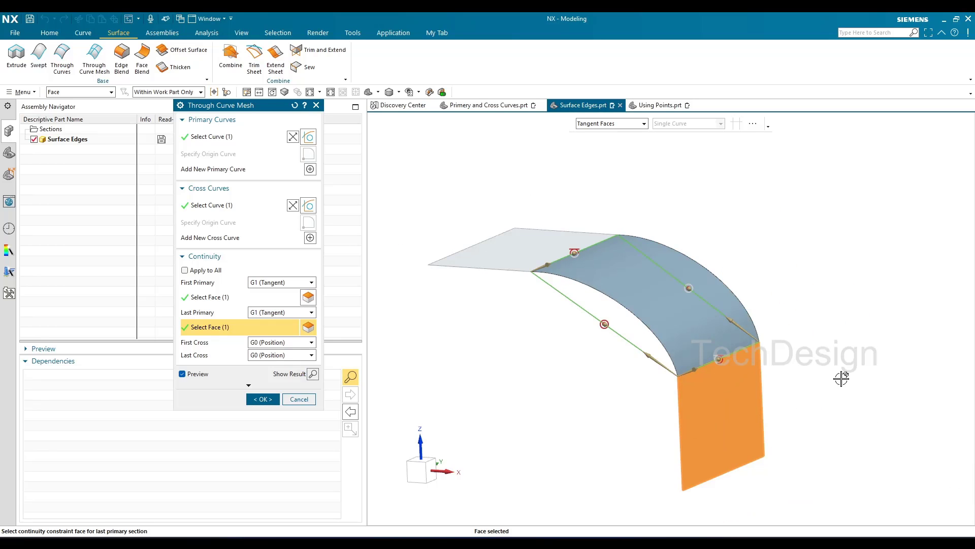
Step: Check the tangent blend from a side profile, then apply the mesh surface
middle_click_drag(841, 378, 671, 375)
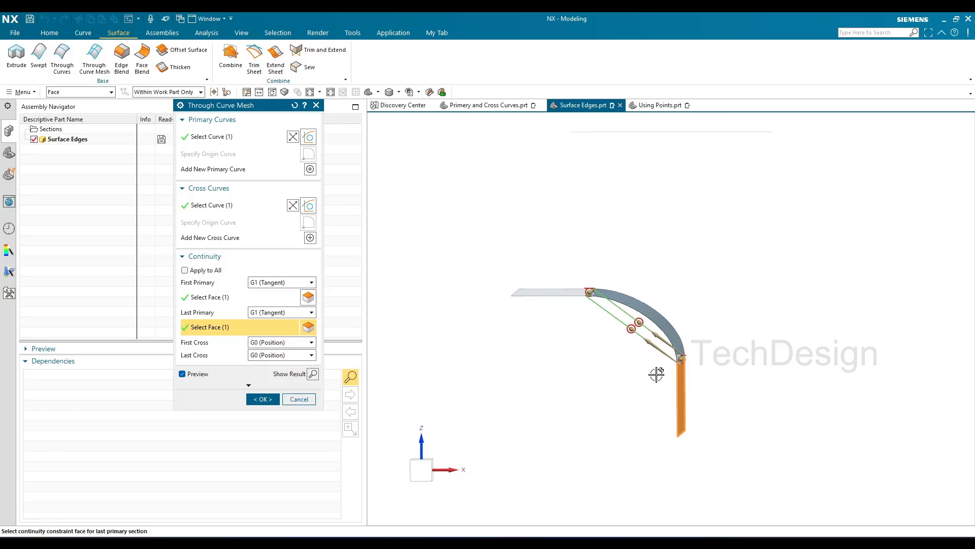
scroll(655, 373, "up", 5)
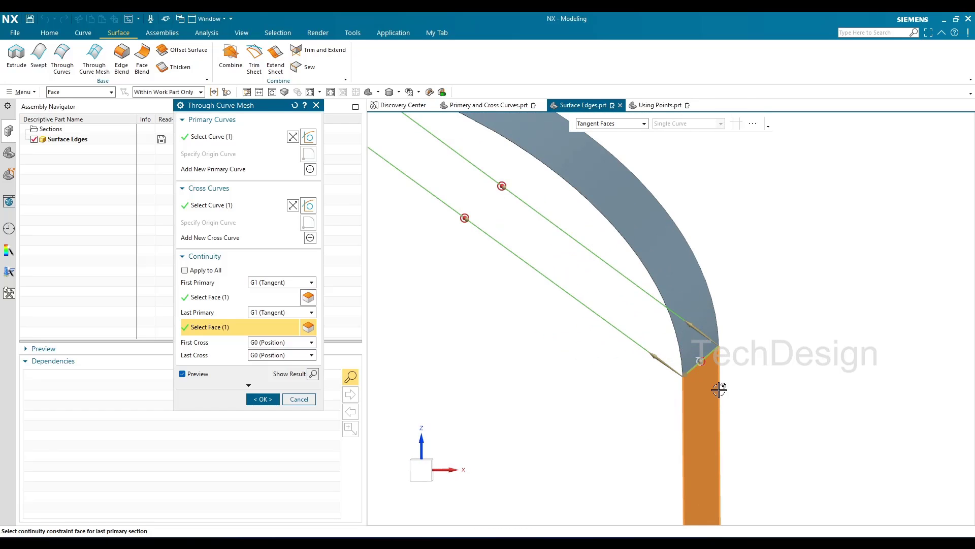
scroll(721, 412, "down", 2)
scroll(491, 264, "up", 2)
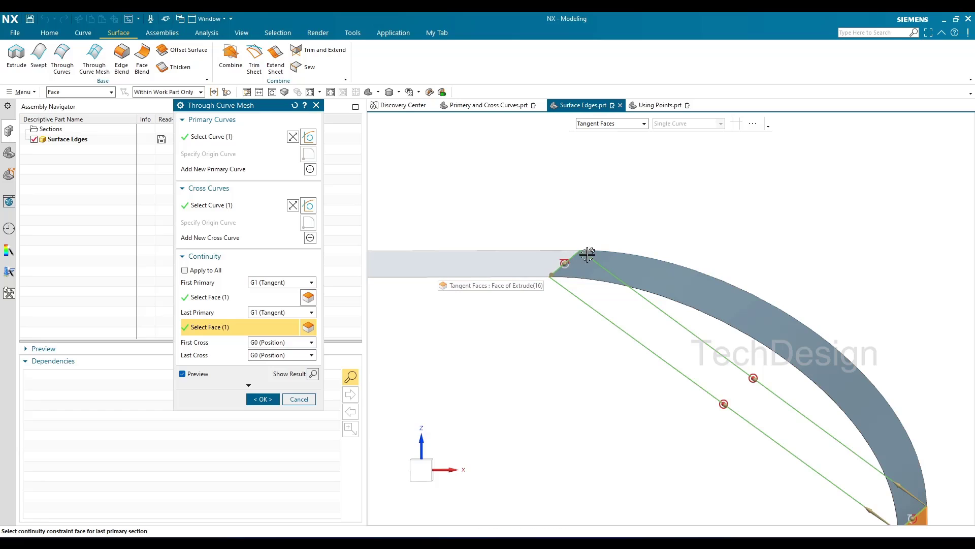
scroll(616, 277, "down", 2)
scroll(704, 389, "up", 3)
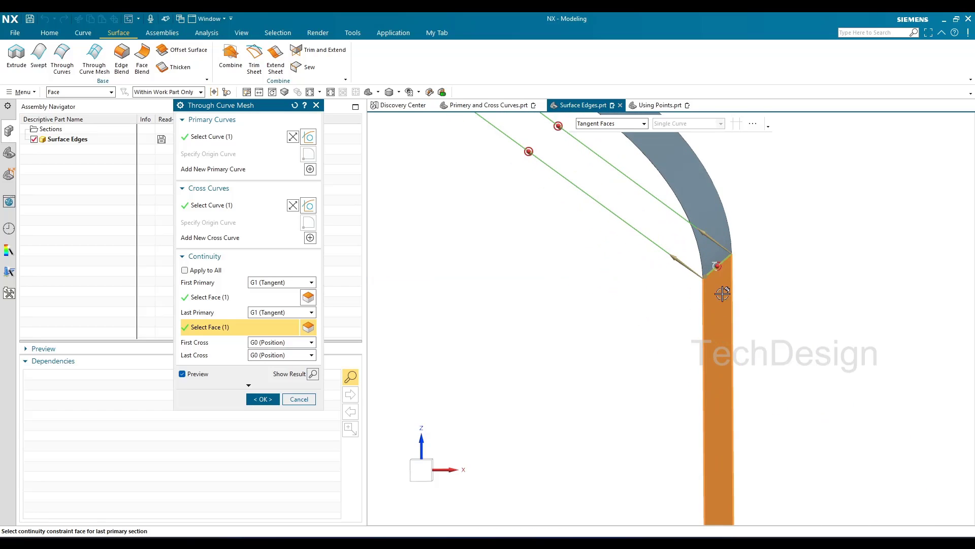
scroll(717, 266, "down", 3)
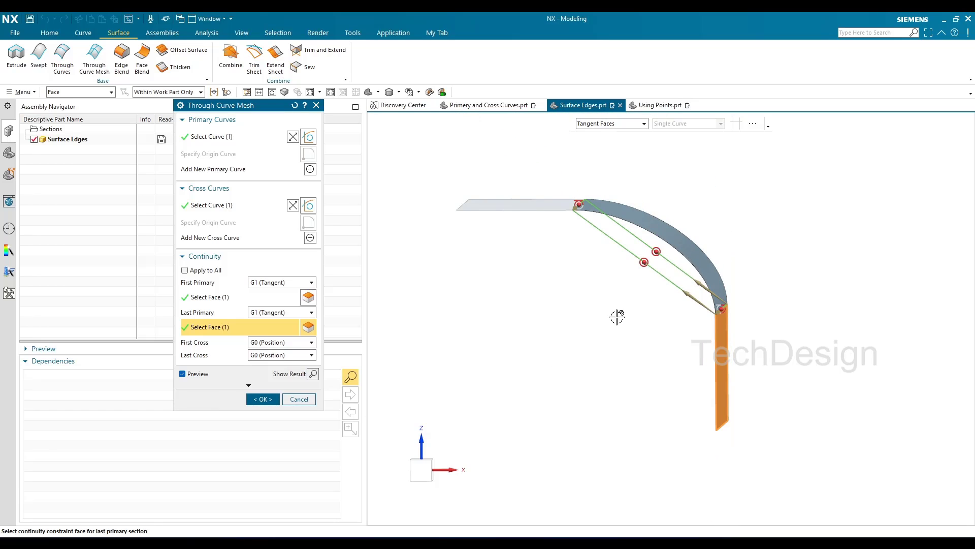
middle_click_drag(616, 318, 580, 333)
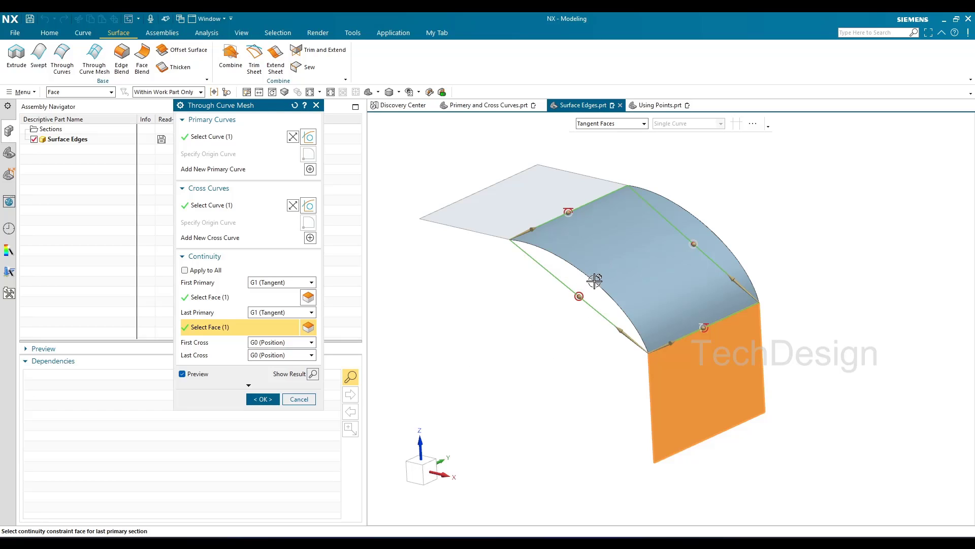
left_click(262, 399)
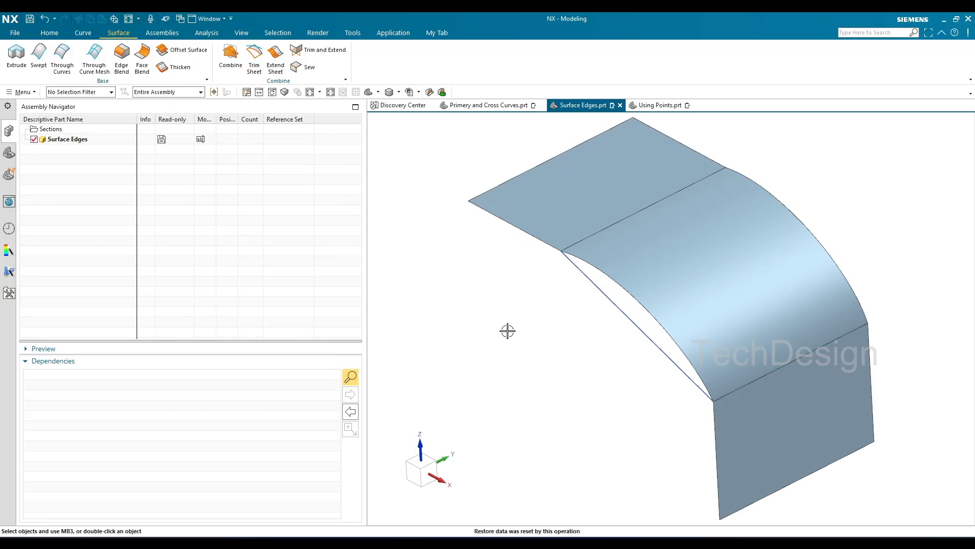